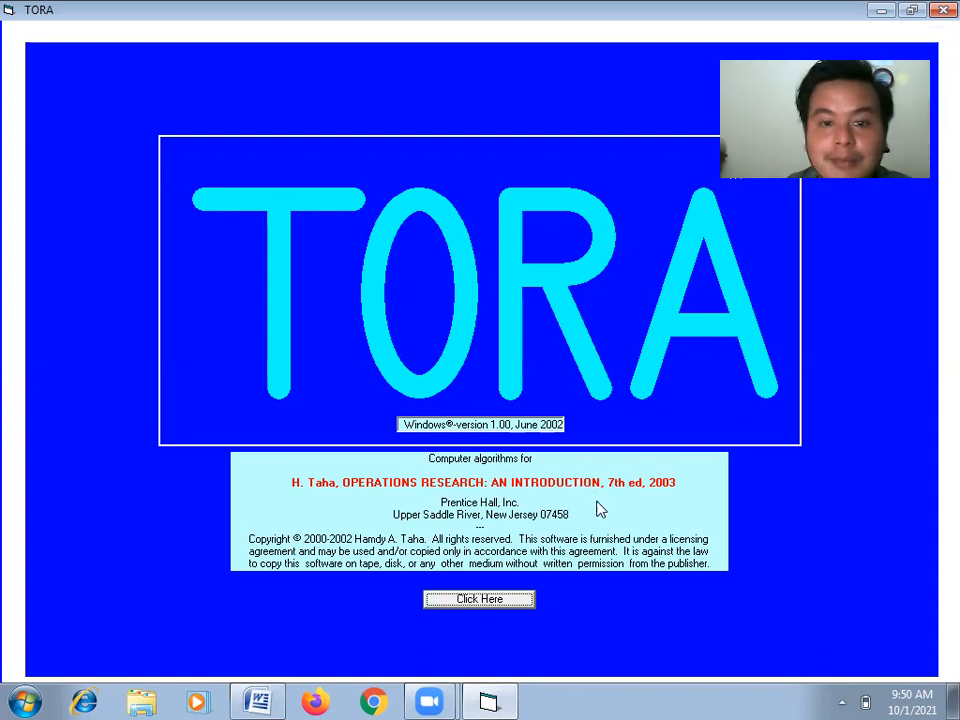
- Start a new Linear Programming problem in decimal notation and open its input screen
{"action": "left_click", "coordinate": [503, 607]}
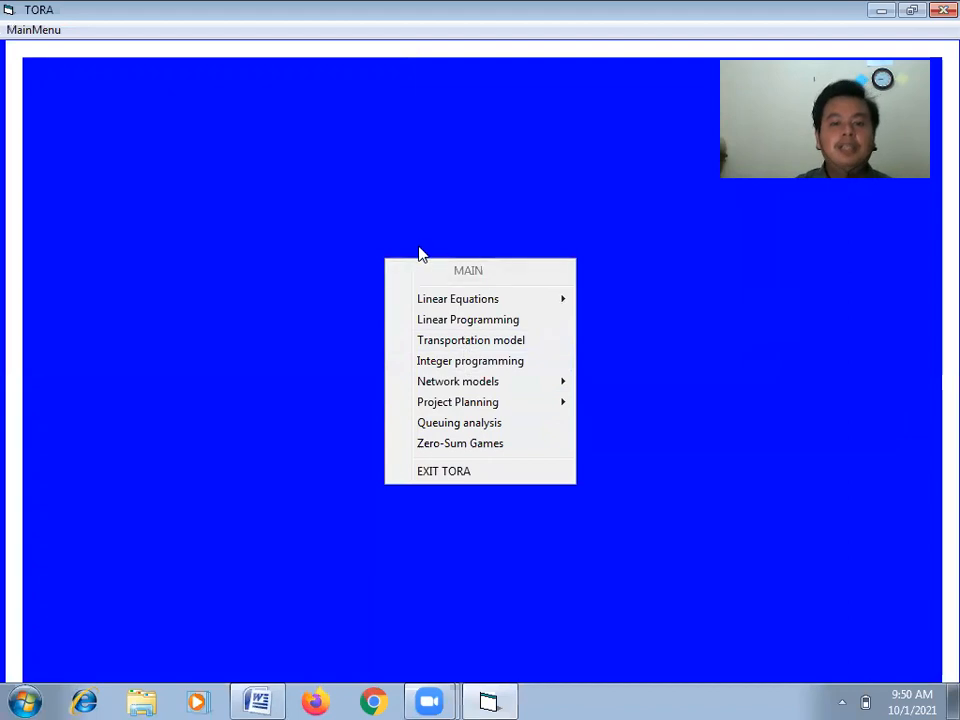
{"action": "mouse_move", "coordinate": [500, 296]}
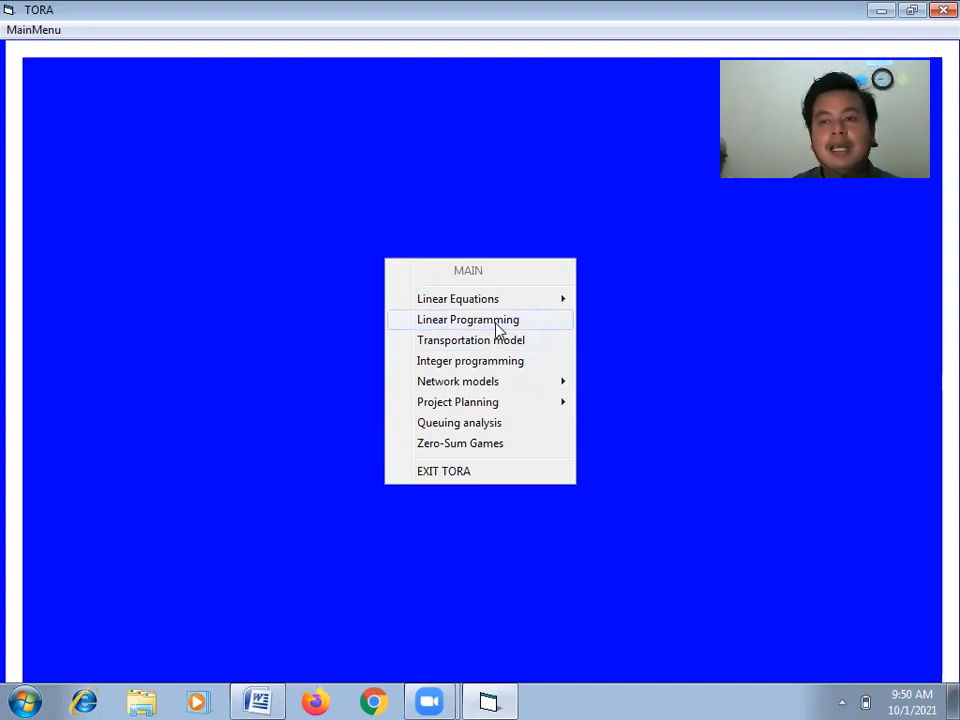
{"action": "left_click", "coordinate": [496, 324]}
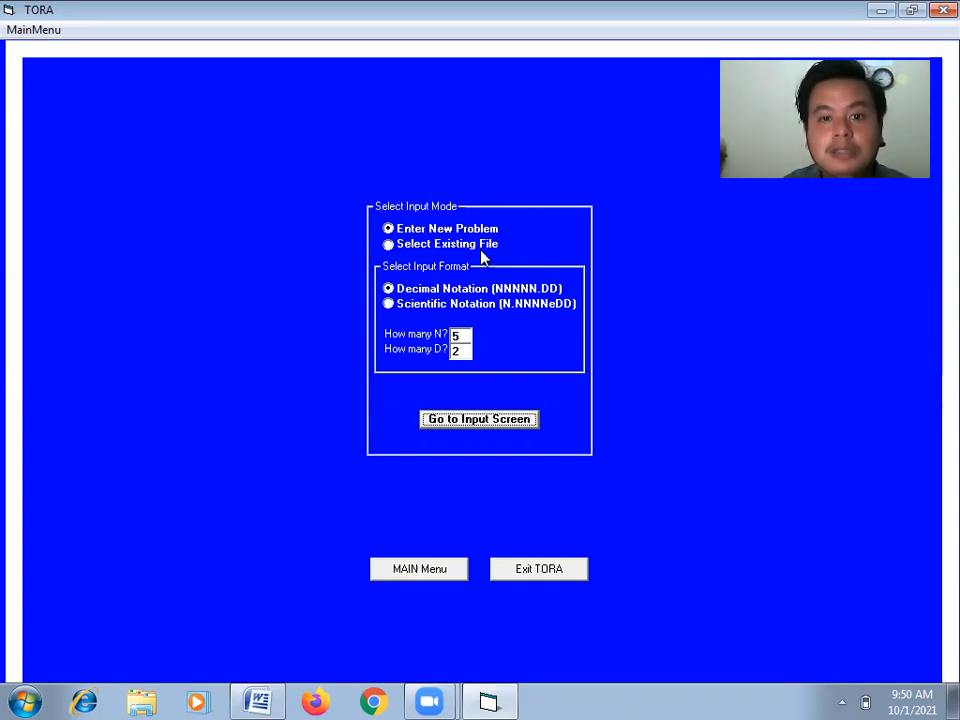
{"action": "left_click", "coordinate": [478, 420]}
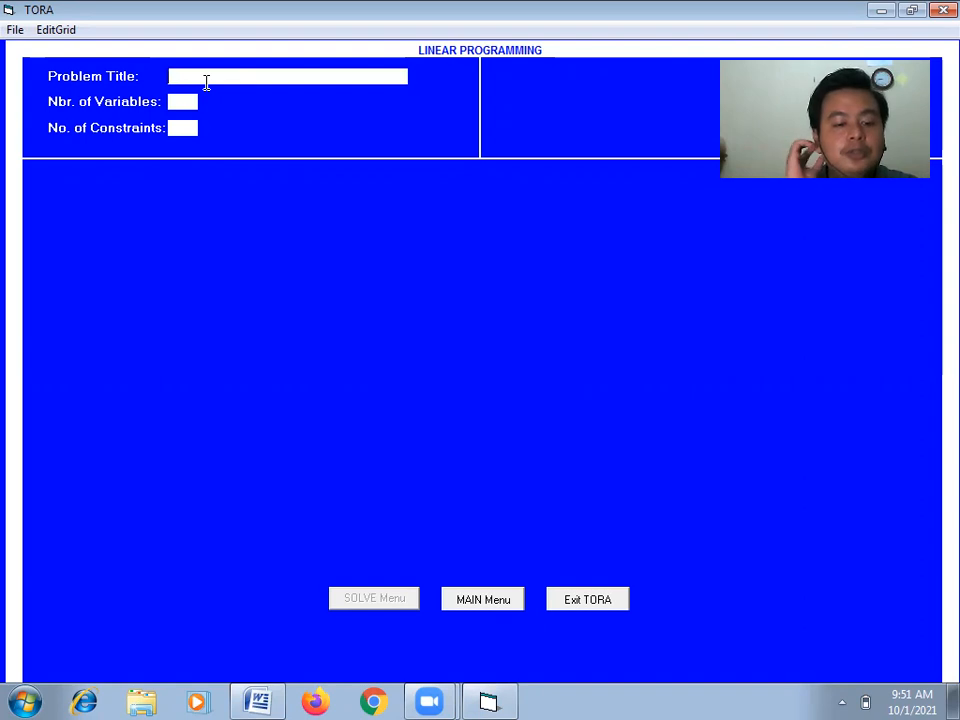
- Enter "Metode Simpleks (Maksimum)" as the problem title
{"action": "type", "text": "Metode "}
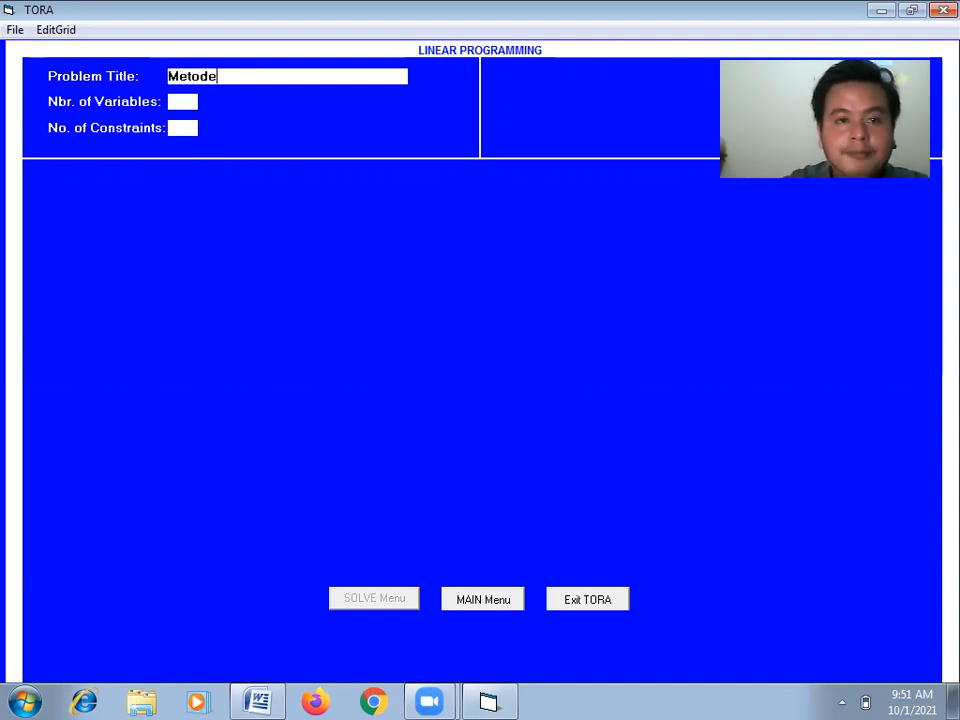
{"action": "type", "text": "Simple"}
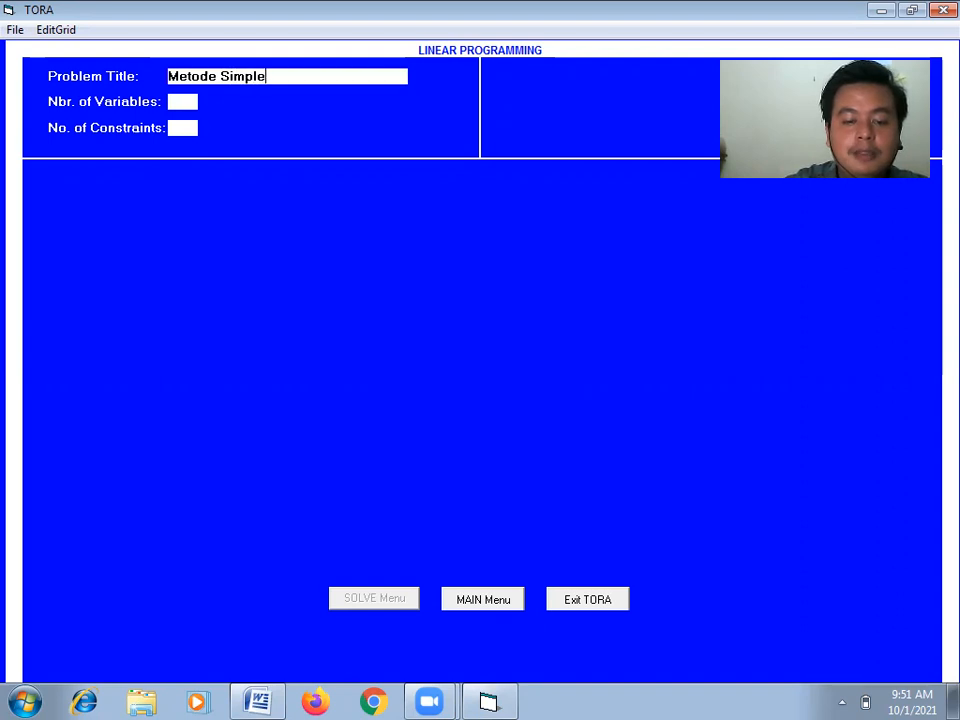
{"action": "type", "text": "ks (M"}
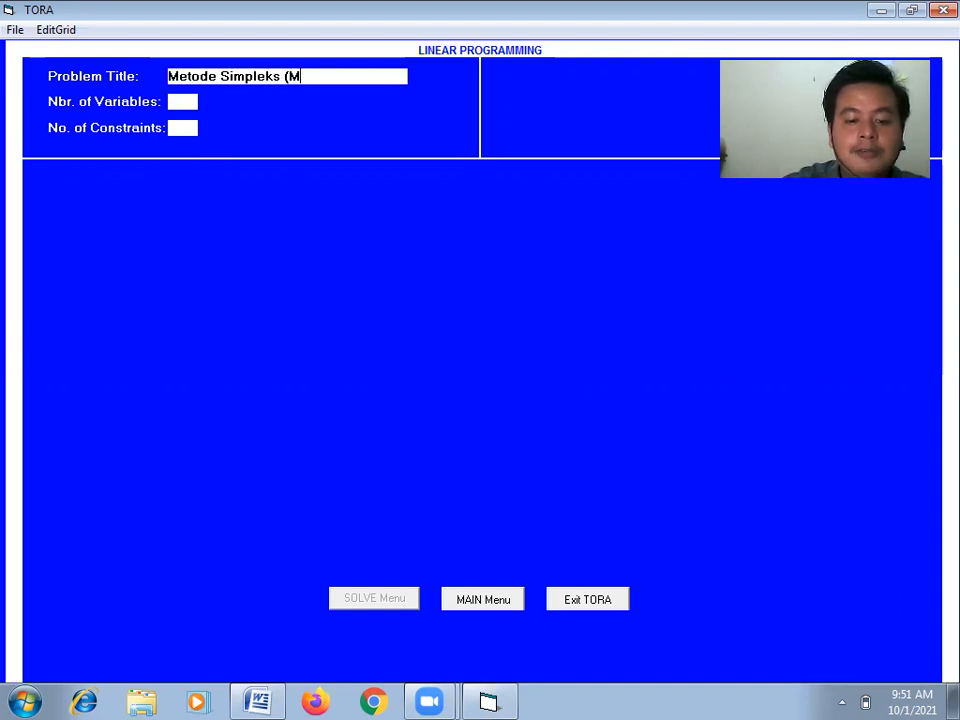
{"action": "type", "text": "aksimum)"}
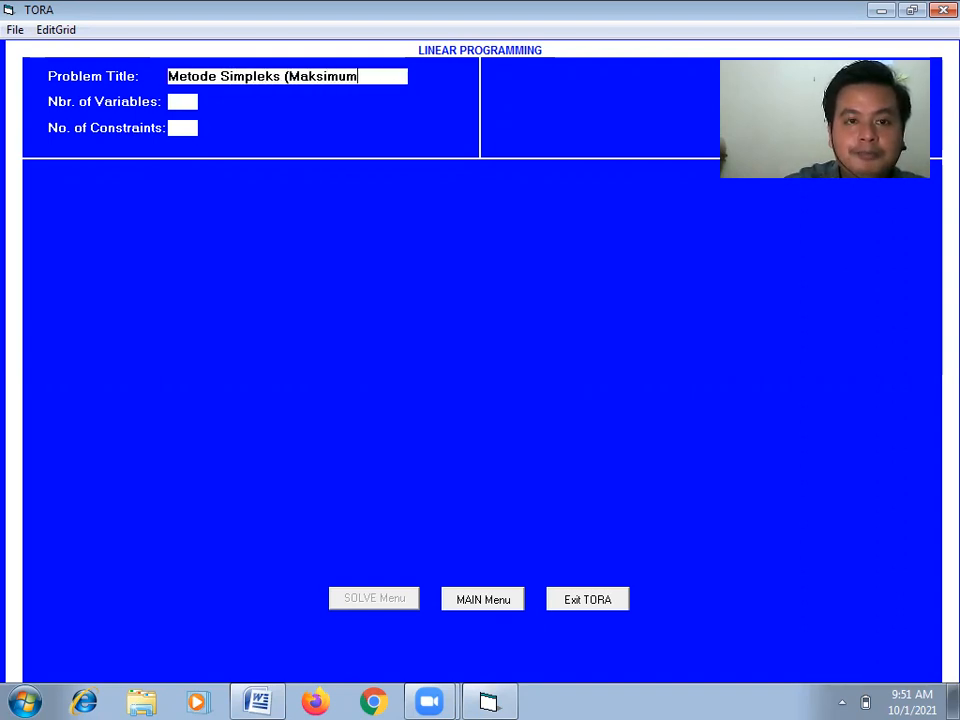
- Set the problem to 3 variables and 3 constraints and generate the input grid
{"action": "left_click", "coordinate": [189, 106]}
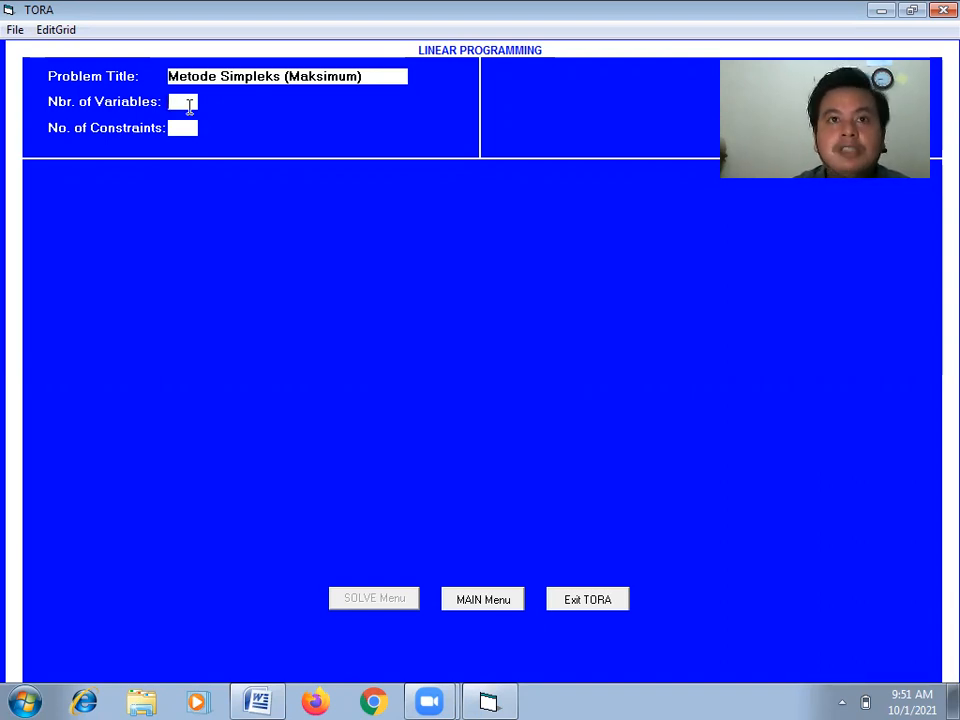
{"action": "type", "text": "3"}
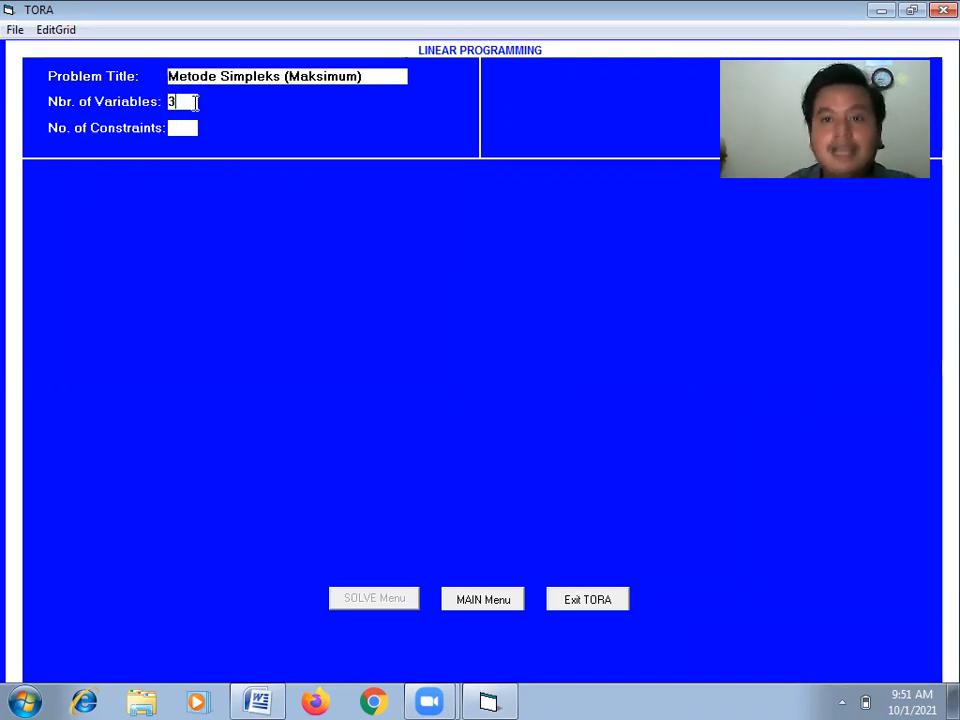
{"action": "left_click", "coordinate": [181, 128]}
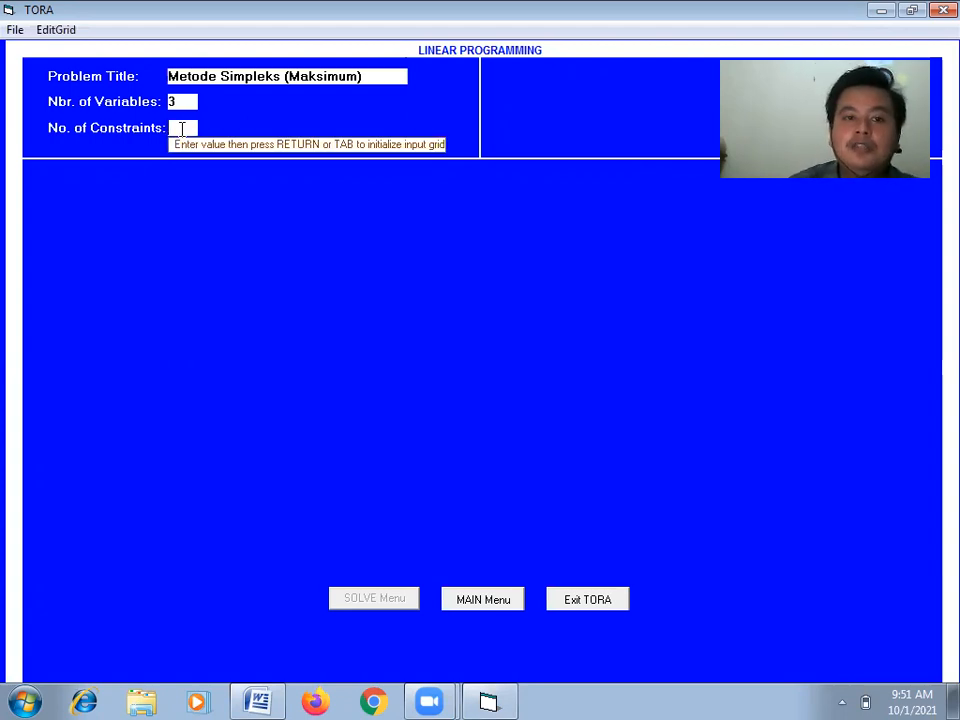
{"action": "type", "text": "3"}
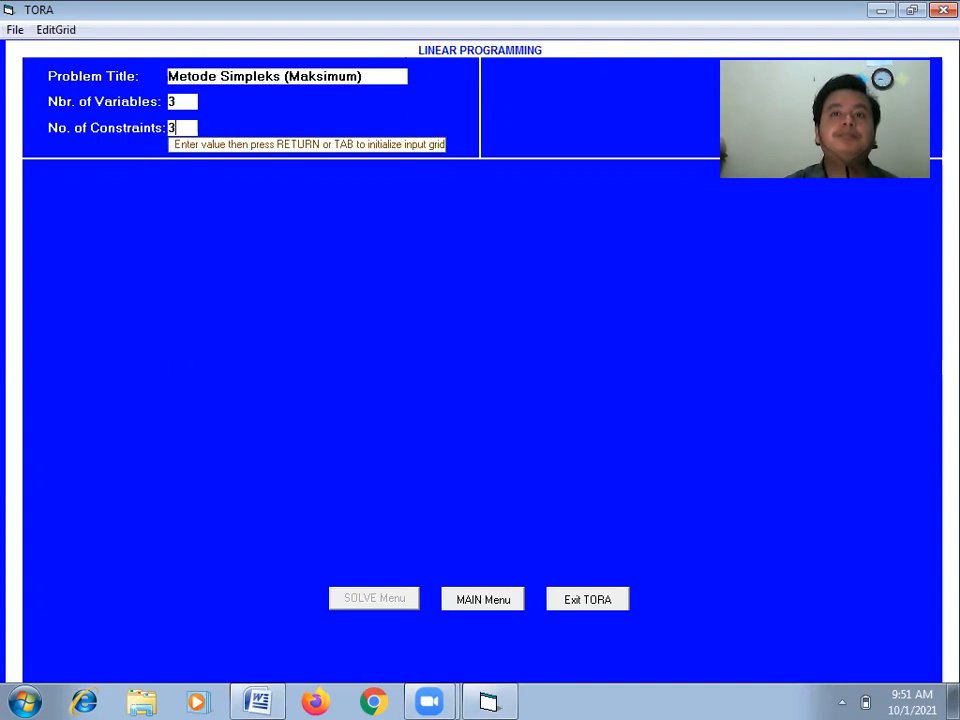
{"action": "key", "text": "Return"}
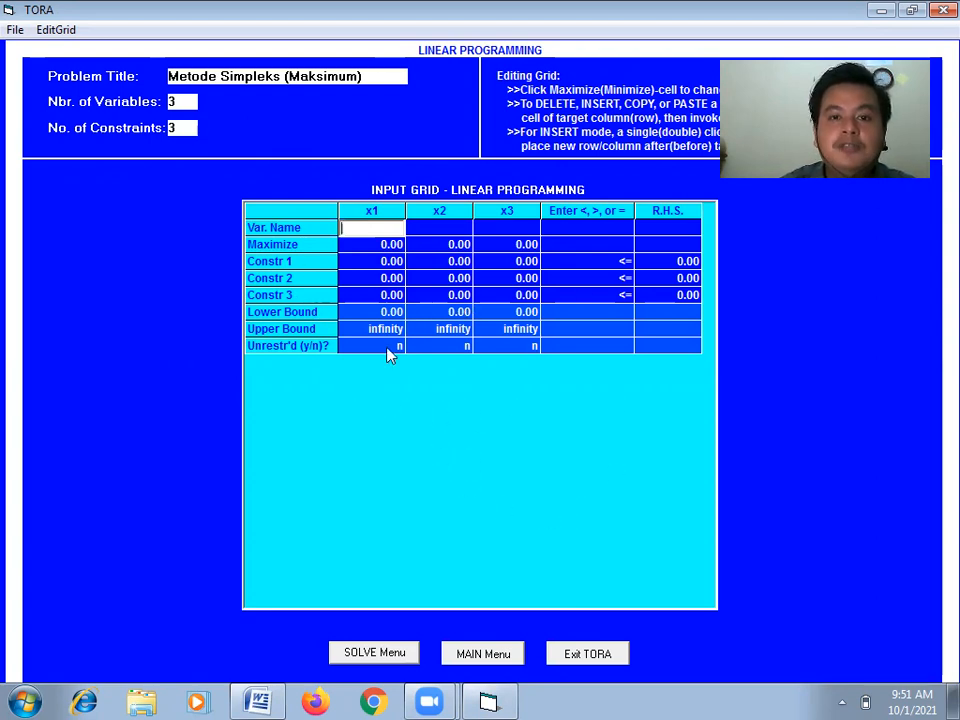
- Name the three variables x1, x2 and x3 in the input grid
{"action": "type", "text": "x1"}
{"action": "key", "text": "Tab"}
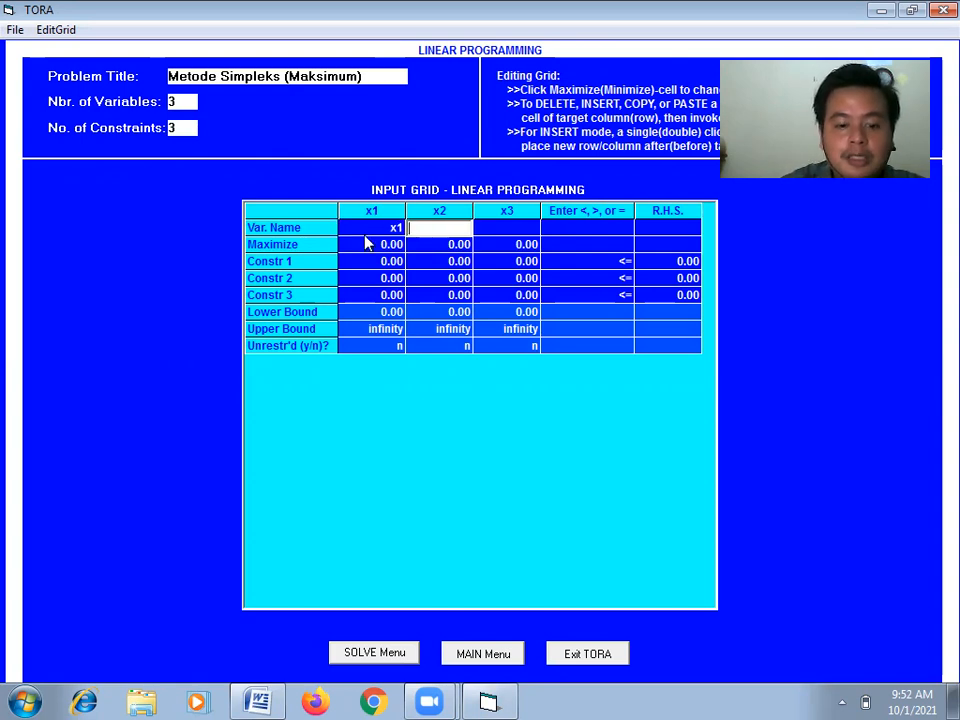
{"action": "type", "text": "x2"}
{"action": "key", "text": "Tab"}
{"action": "type", "text": "x3"}
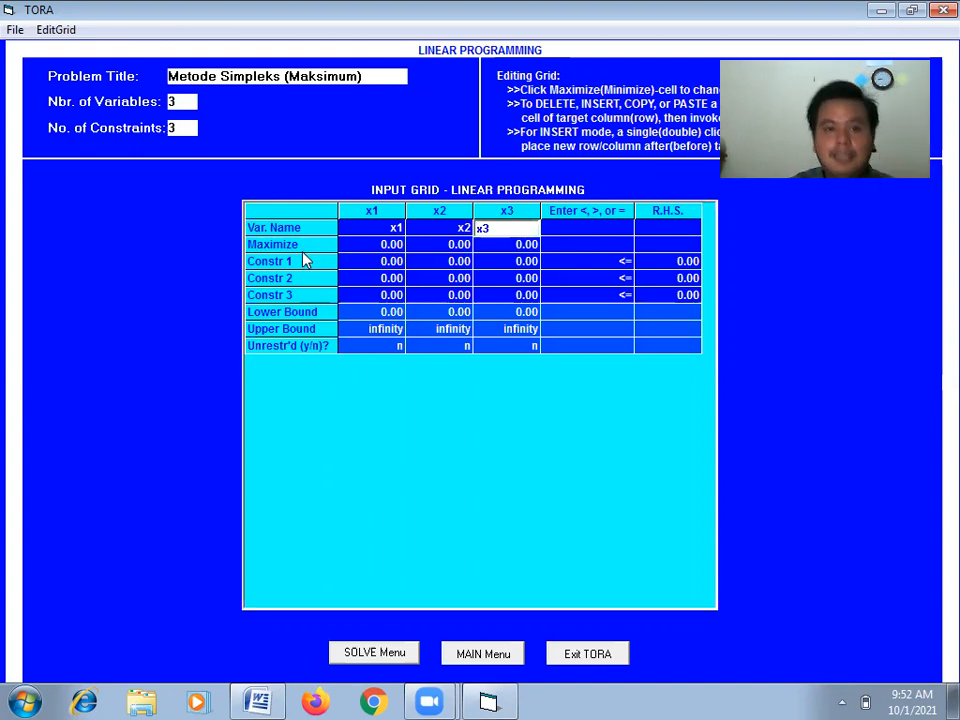
- Define the objective as Maximize with coefficients 2 for x1, 1 for x2 and 3 for x3
{"action": "left_click", "coordinate": [300, 250]}
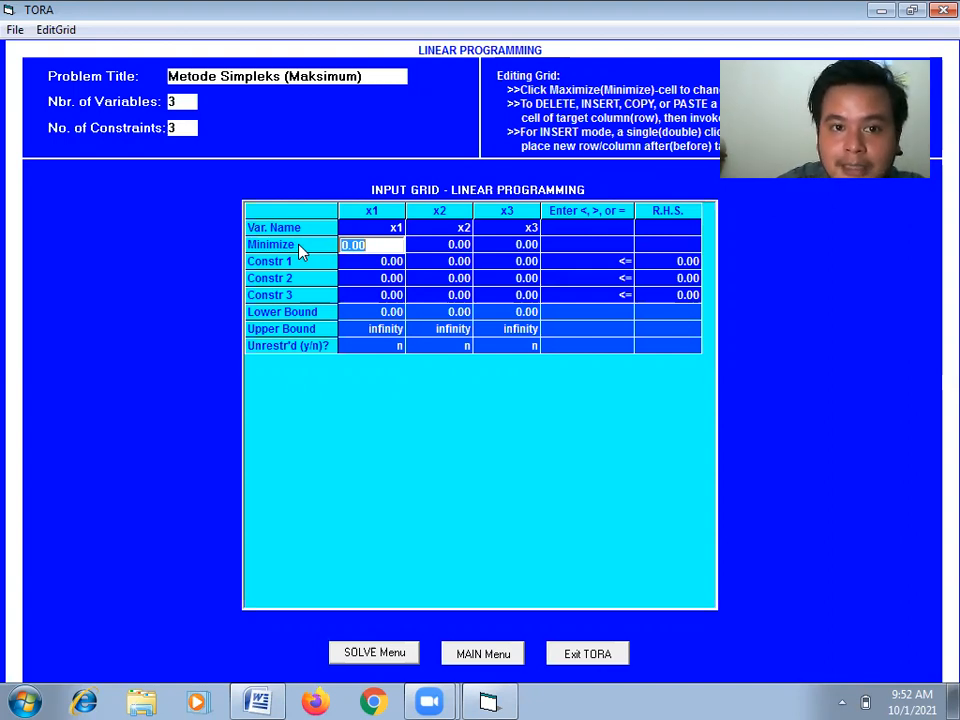
{"action": "left_click", "coordinate": [300, 250]}
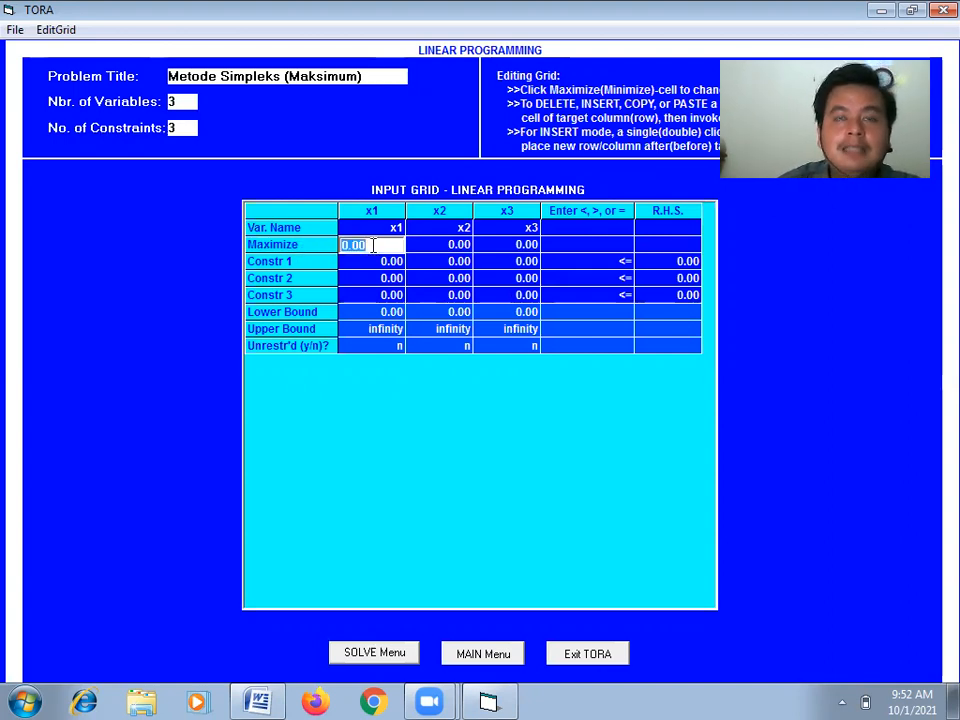
{"action": "type", "text": "2"}
{"action": "key", "text": "Tab"}
{"action": "type", "text": "1"}
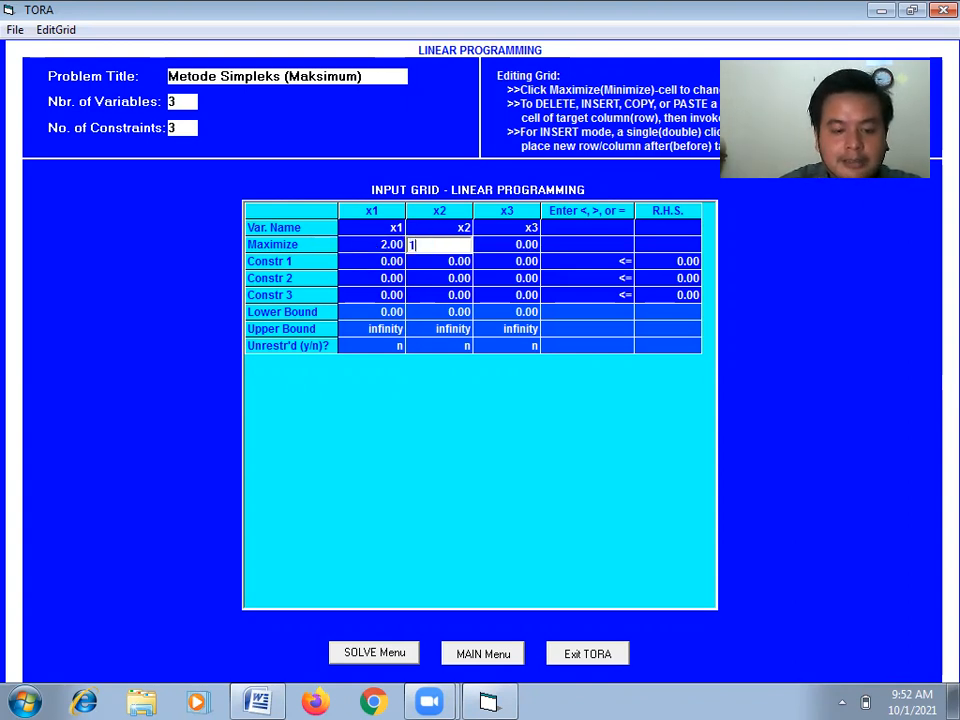
{"action": "key", "text": "Tab"}
{"action": "type", "text": "3"}
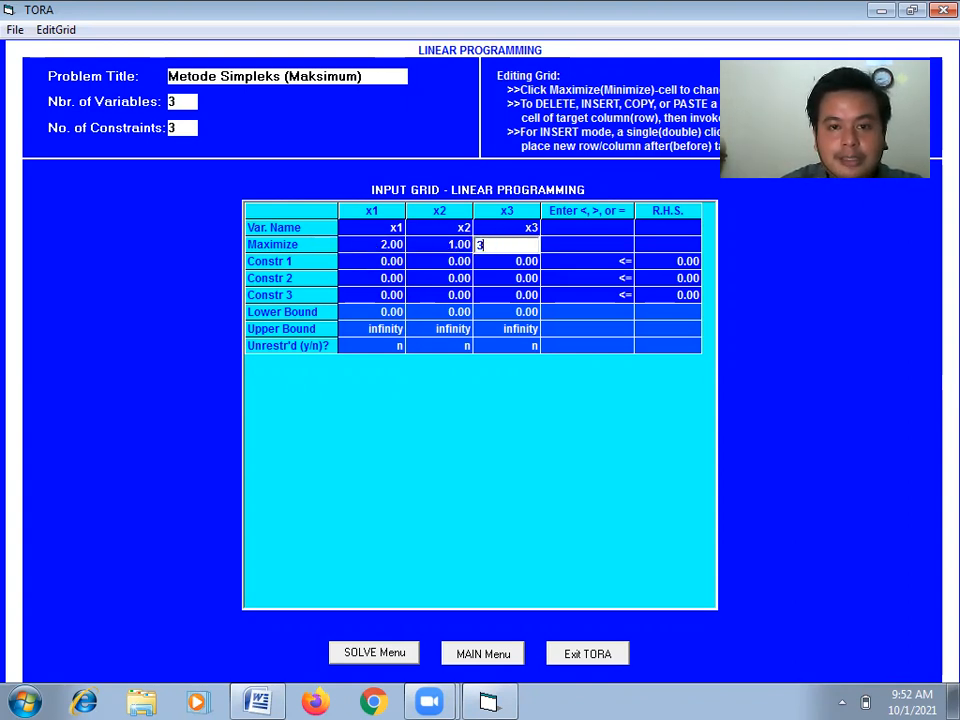
- Fill in constraint 1 with coefficients 2, 1 and 1 and a right-hand side of 8
{"action": "left_click", "coordinate": [395, 261]}
{"action": "type", "text": "2"}
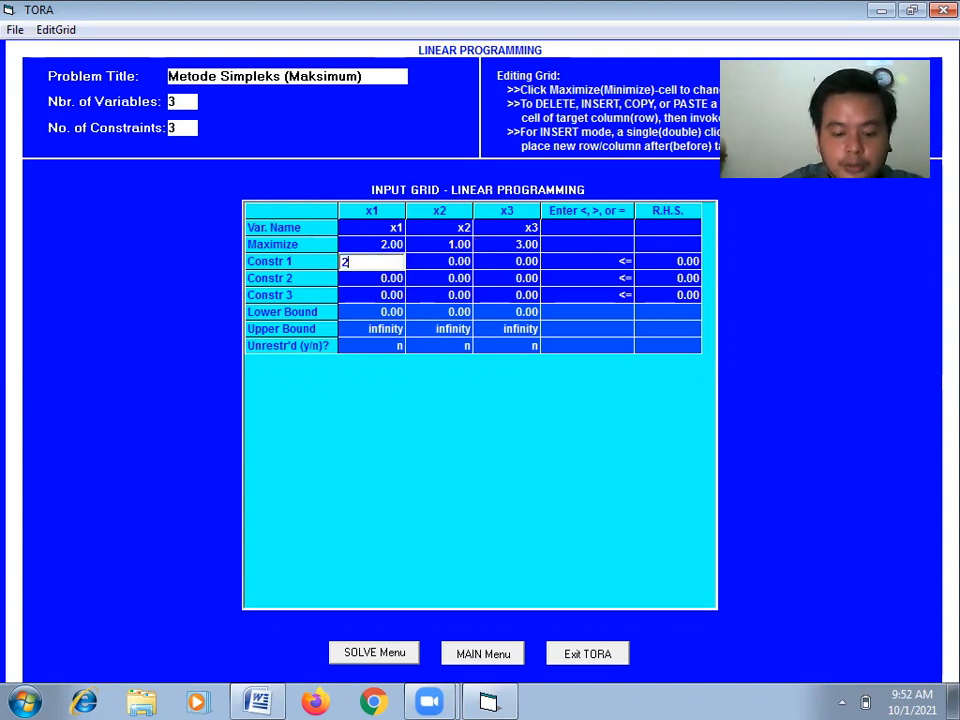
{"action": "key", "text": "Tab"}
{"action": "type", "text": "1"}
{"action": "key", "text": "Tab"}
{"action": "type", "text": "1"}
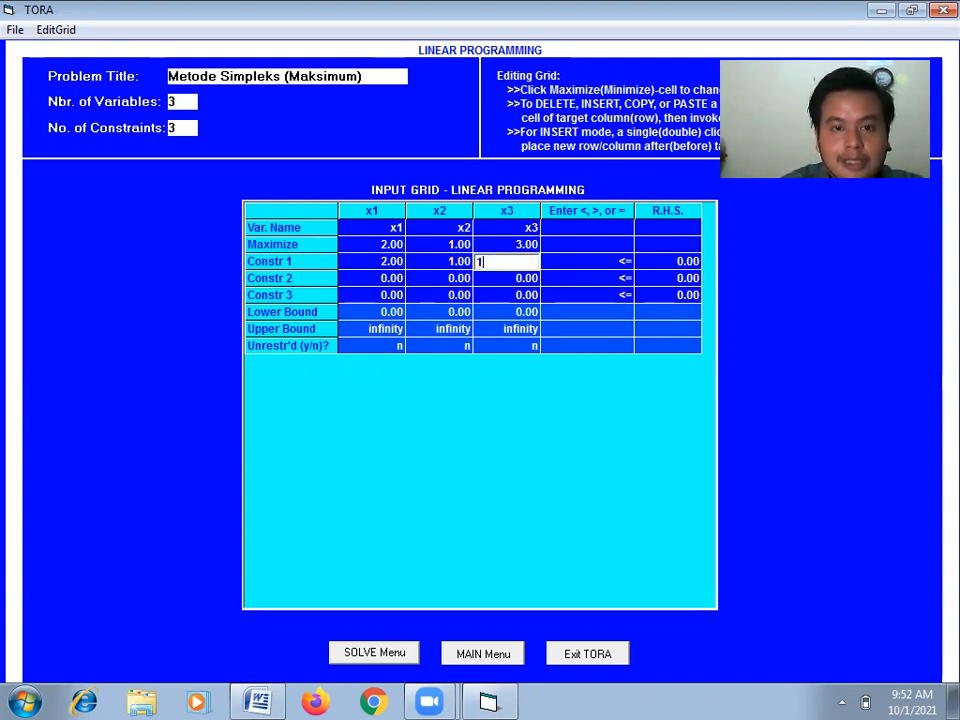
{"action": "key", "text": "Tab"}
{"action": "key", "text": "Tab"}
{"action": "type", "text": "8"}
{"action": "key", "text": "Return"}
- Fill in constraint 2 with coefficients 2, 4 and 2 and a right-hand side of 18
{"action": "key", "text": "shift+Tab"}
{"action": "key", "text": "shift+Tab"}
{"action": "key", "text": "shift+Tab"}
{"action": "key", "text": "shift+Tab"}
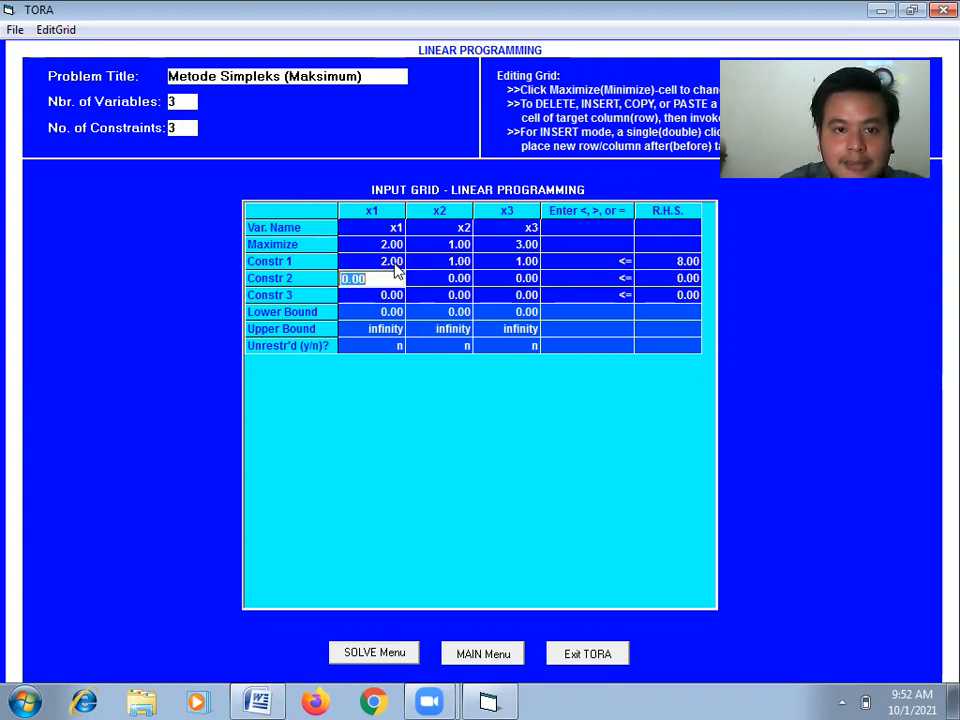
{"action": "type", "text": "0"}
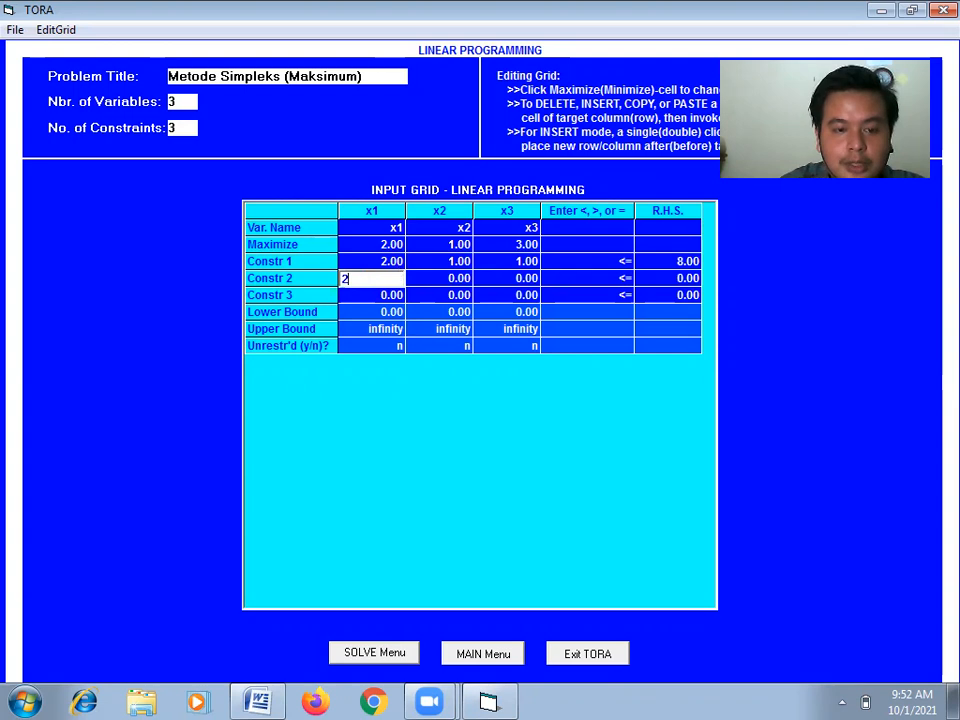
{"action": "key", "text": "Tab"}
{"action": "type", "text": "4"}
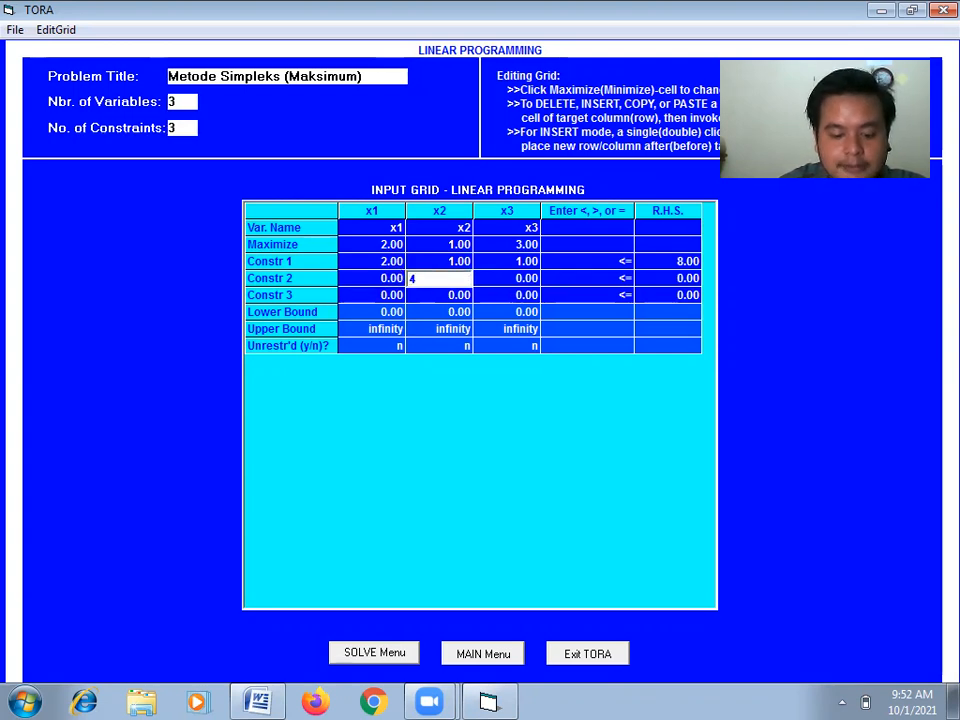
{"action": "key", "text": "Tab"}
{"action": "type", "text": "2"}
{"action": "key", "text": "Tab"}
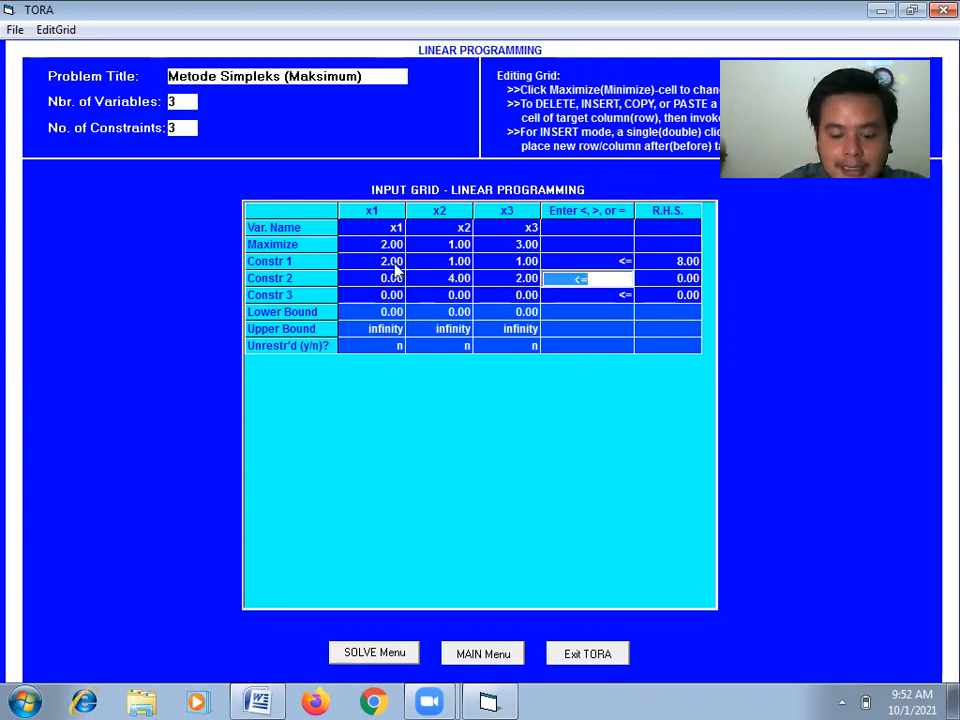
{"action": "key", "text": "Tab"}
{"action": "type", "text": "18"}
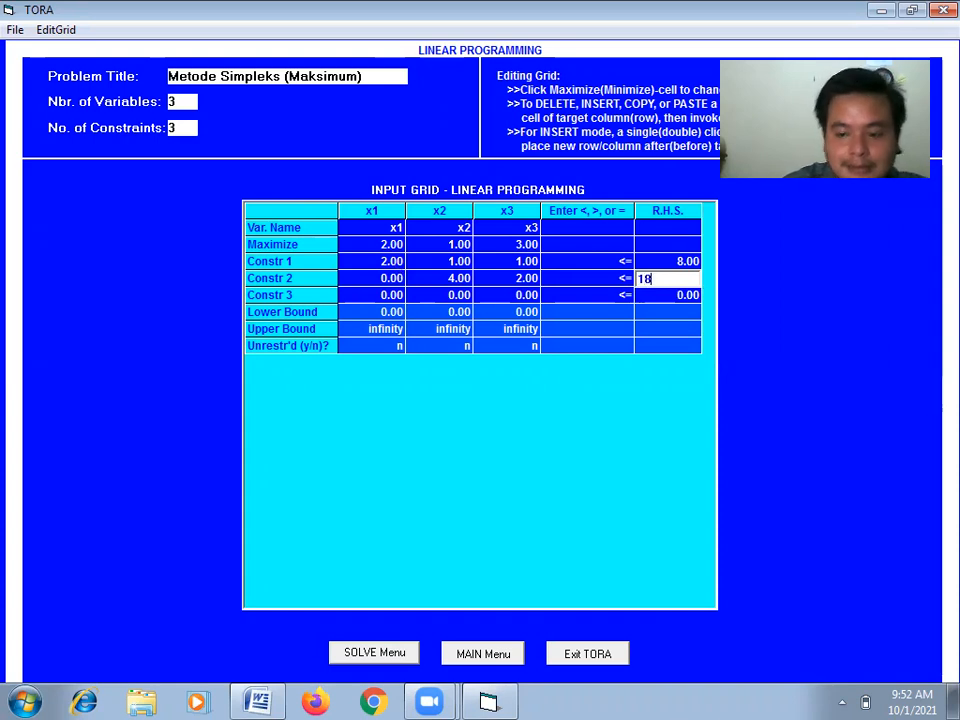
{"action": "key", "text": "Tab"}
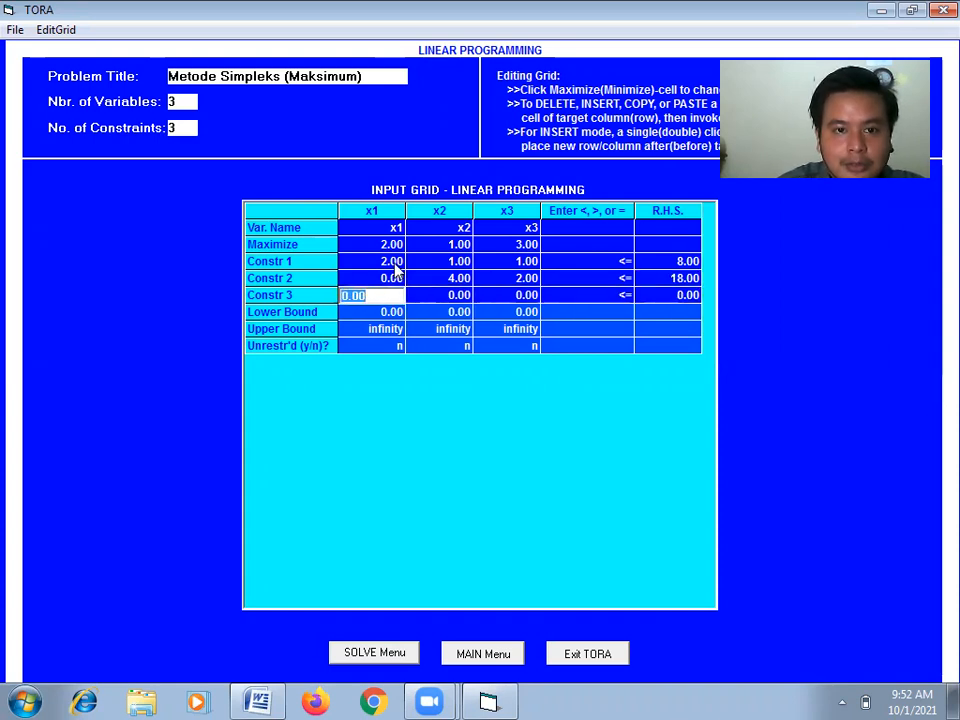
{"action": "key", "text": "Up"}
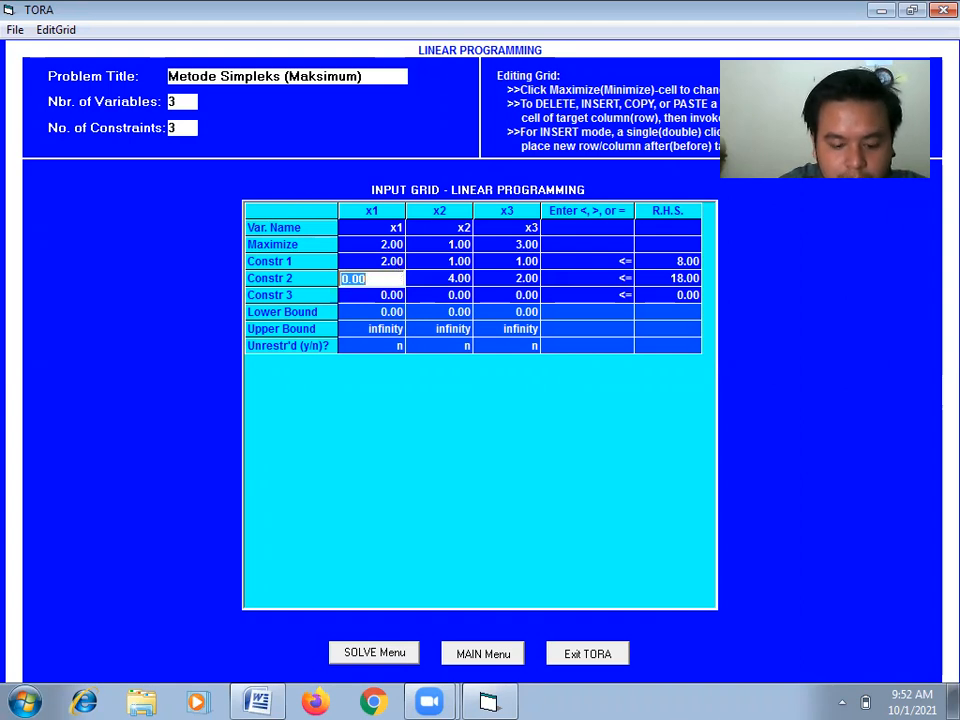
{"action": "type", "text": "2"}
{"action": "key", "text": "Down"}
- Fill in constraint 3 with coefficients 1, 1 and 3 and a right-hand side of 8
{"action": "type", "text": "1"}
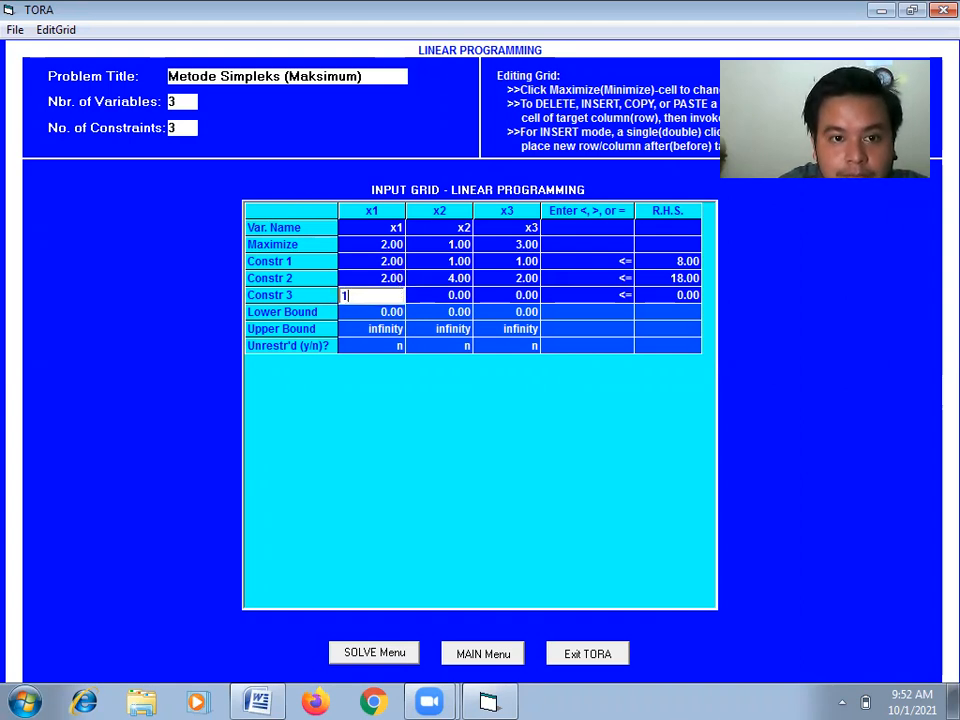
{"action": "key", "text": "Up"}
{"action": "key", "text": "Down"}
{"action": "key", "text": "Right"}
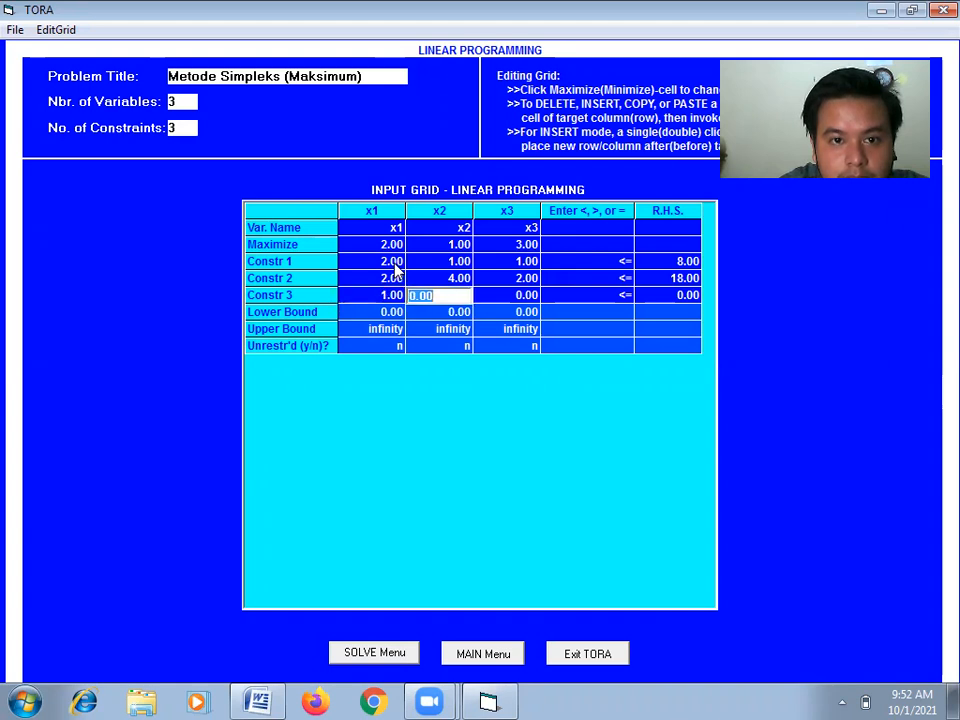
{"action": "type", "text": "1"}
{"action": "key", "text": "Right"}
{"action": "type", "text": "3"}
{"action": "key", "text": "Right"}
{"action": "key", "text": "Right"}
{"action": "type", "text": "8"}
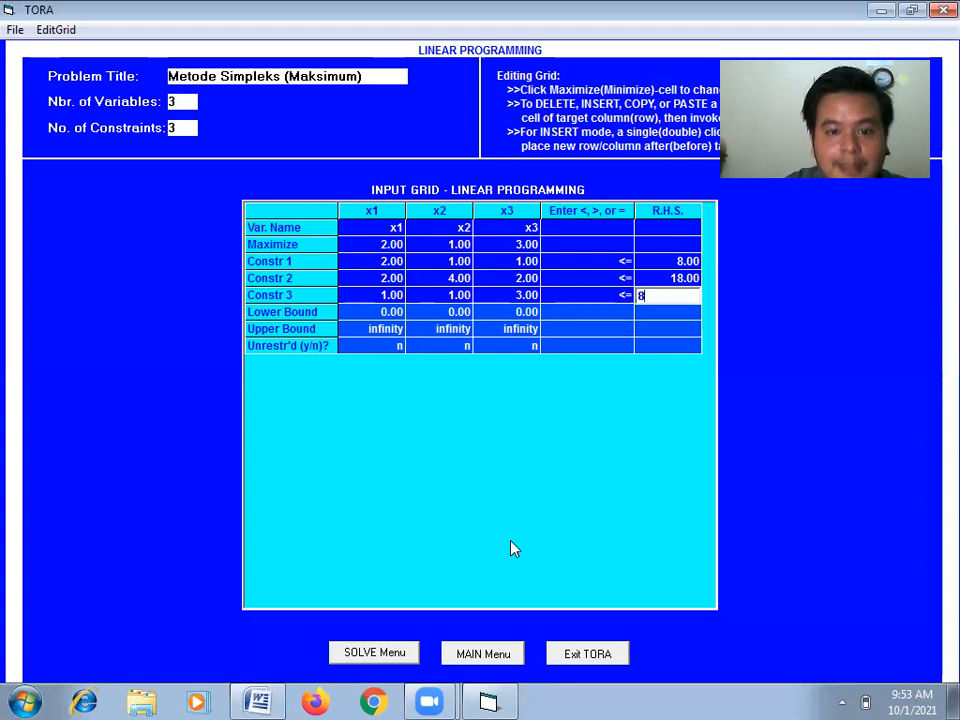
- Proceed to solving the problem and save its data as a text file named tora3 in the LINGO folder
{"action": "left_click", "coordinate": [380, 654]}
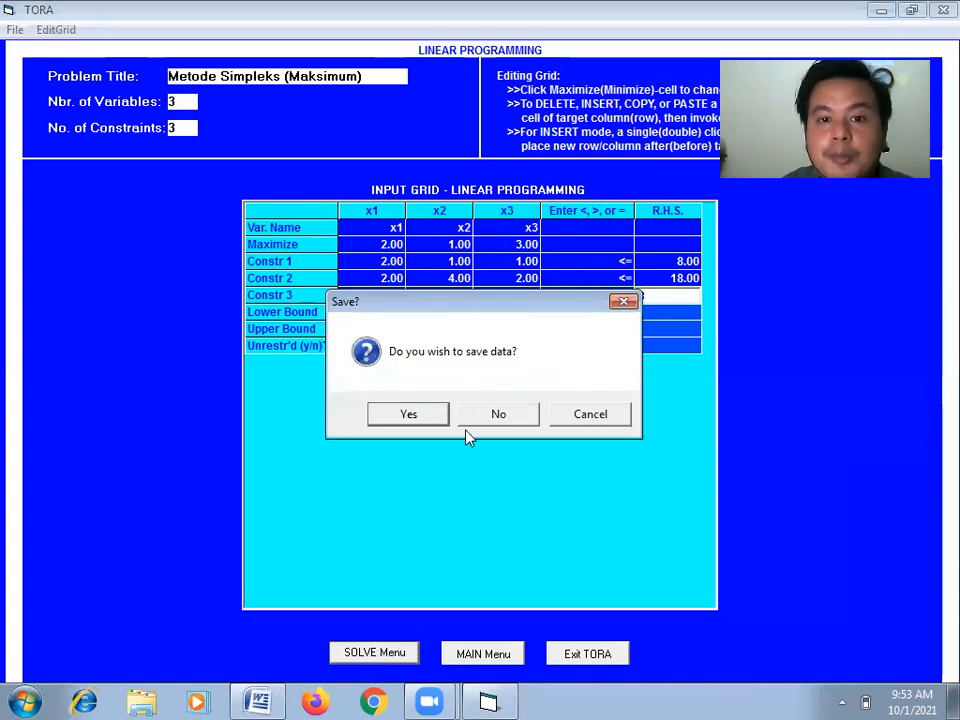
{"action": "left_click", "coordinate": [431, 418]}
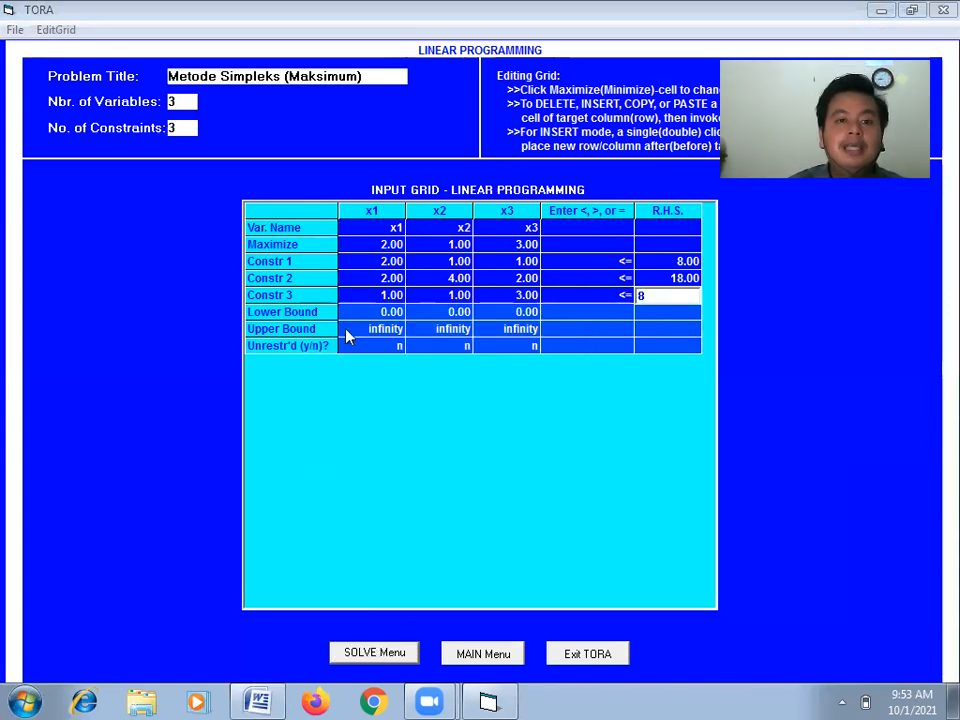
{"action": "type", "text": "t"}
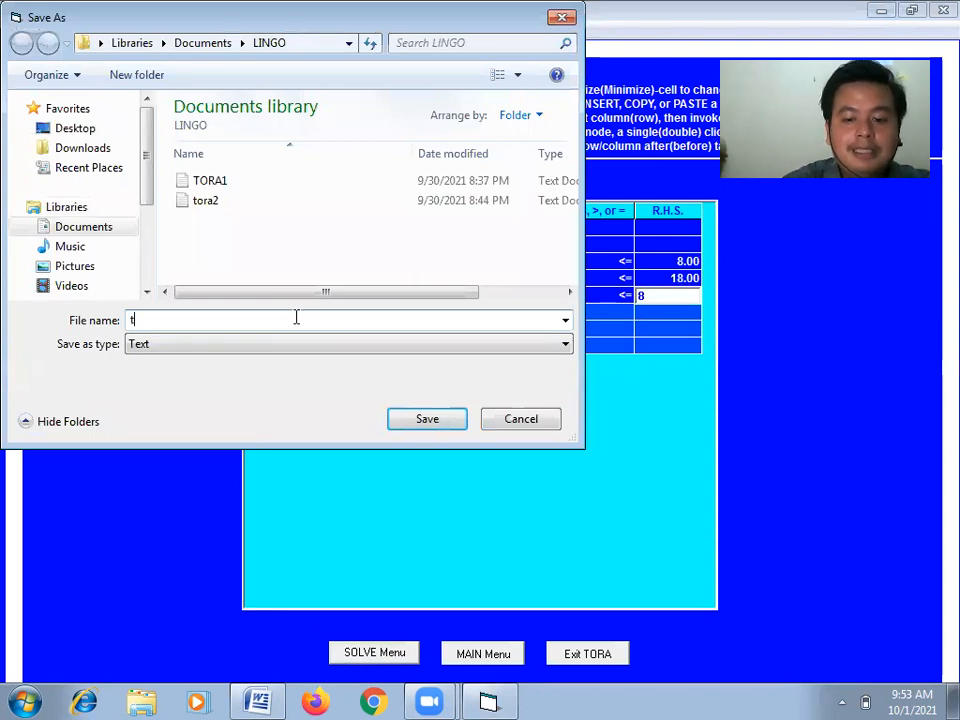
{"action": "type", "text": "ora3"}
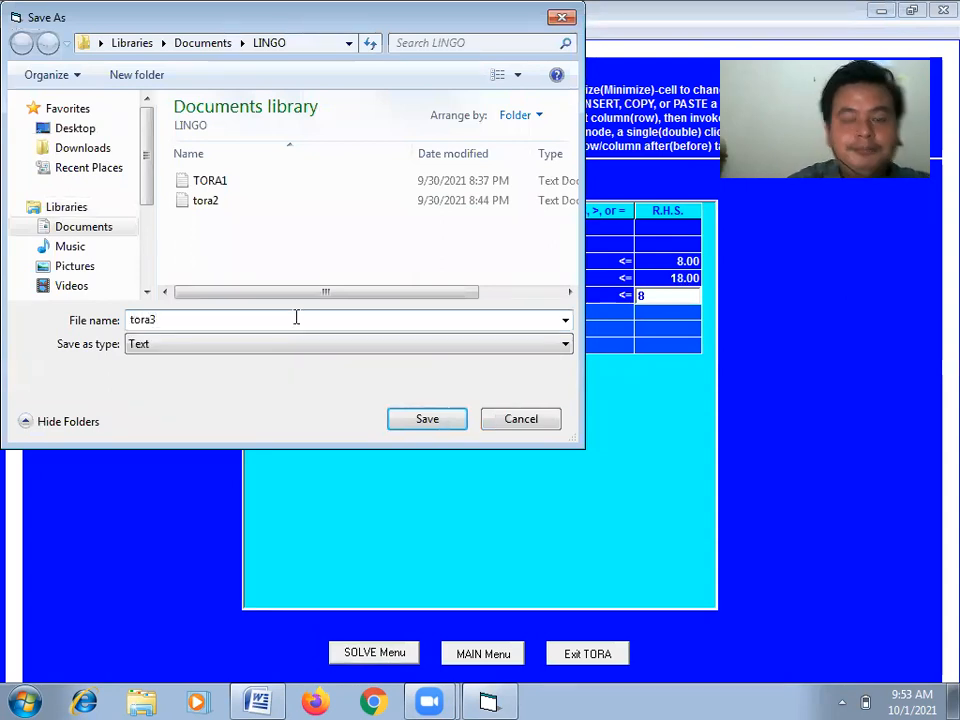
{"action": "key", "text": "Return"}
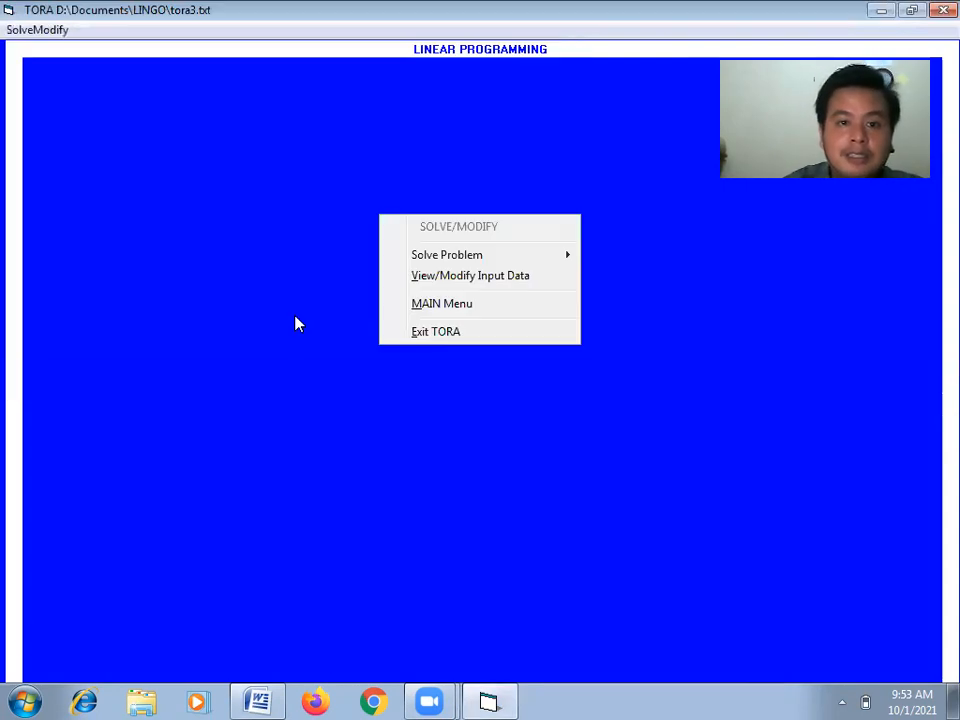
- Solve the problem algebraically with iterations from the all-slack starting solution, and generate all simplex iterations in the output
{"action": "mouse_move", "coordinate": [450, 252]}
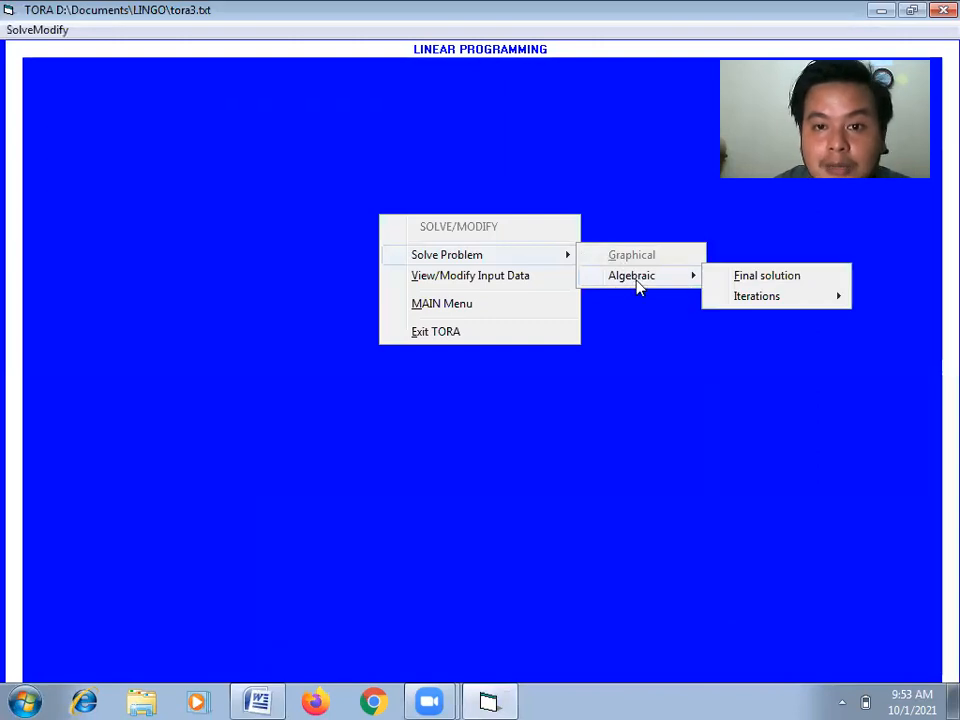
{"action": "mouse_move", "coordinate": [760, 297]}
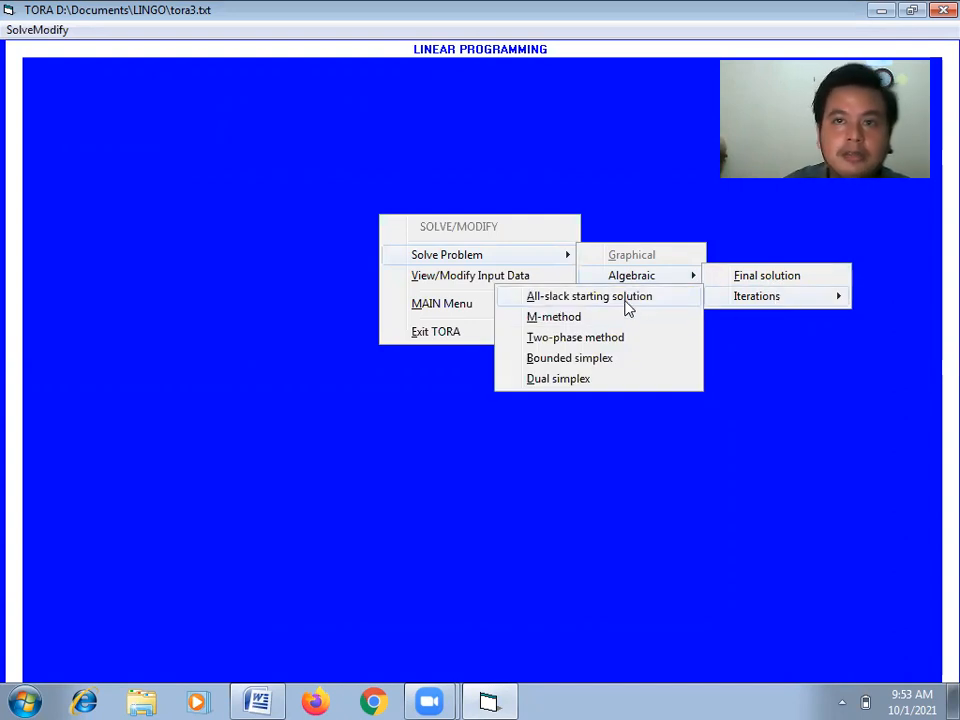
{"action": "left_click", "coordinate": [628, 300]}
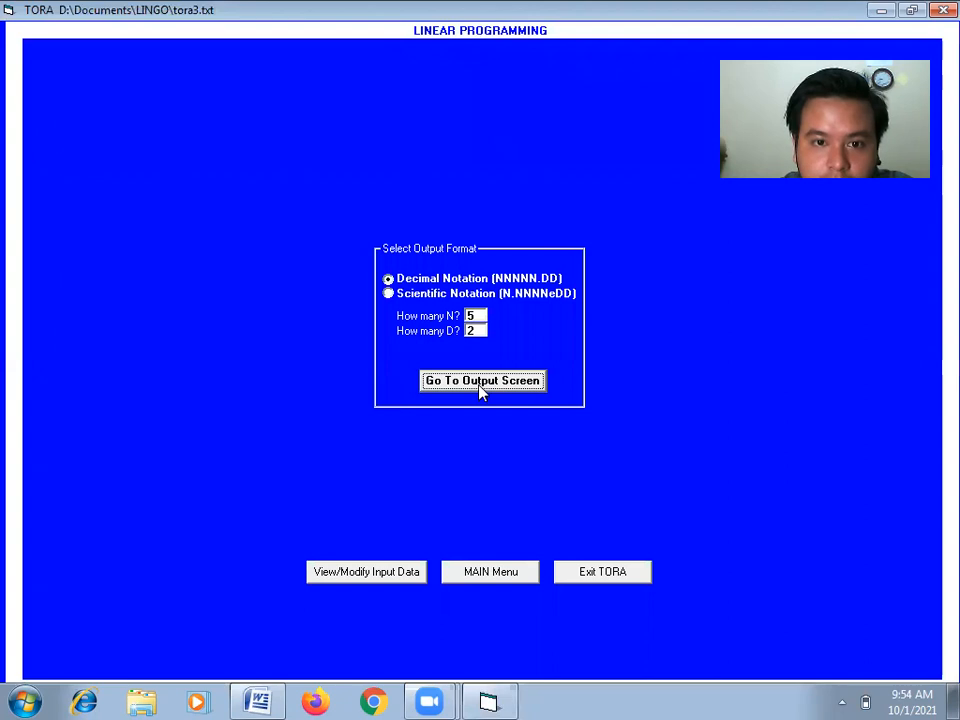
{"action": "left_click", "coordinate": [481, 382]}
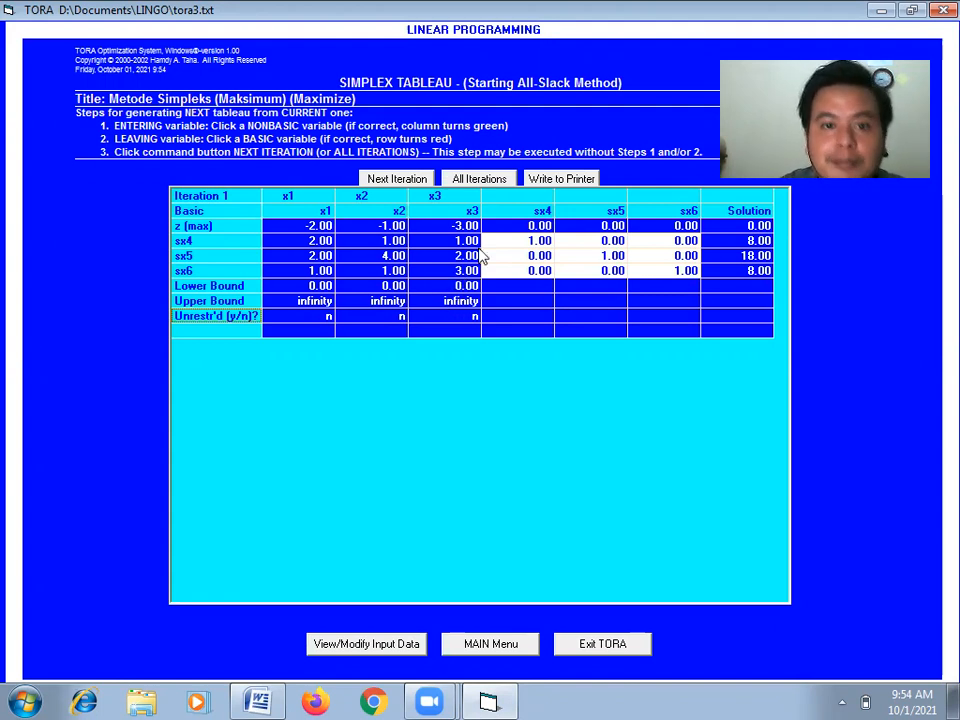
{"action": "left_click", "coordinate": [492, 180]}
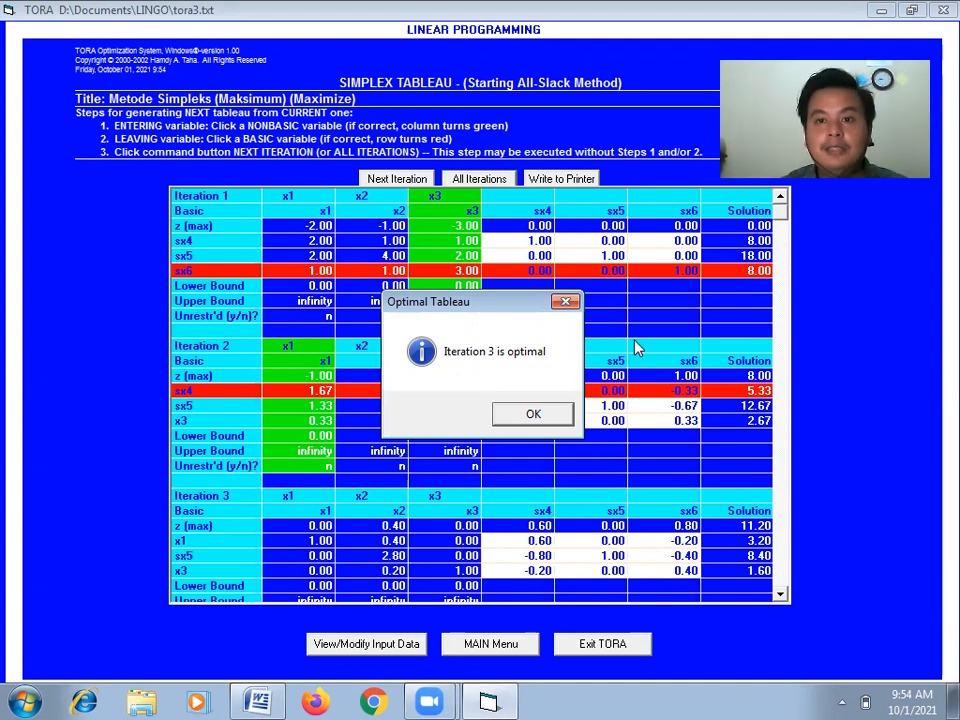
{"action": "left_click", "coordinate": [530, 415]}
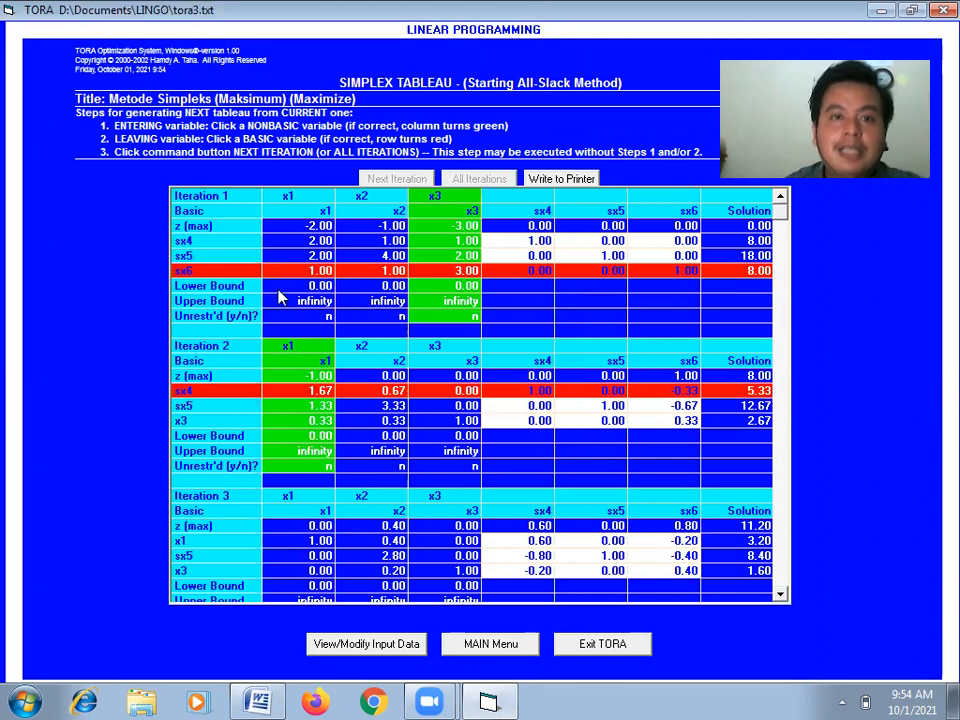
- Examine the simplex tableaus: the x3 entering column in iteration 1, the x3 row in iteration 2 and the x1 row in iteration 3
{"action": "left_click", "coordinate": [470, 228]}
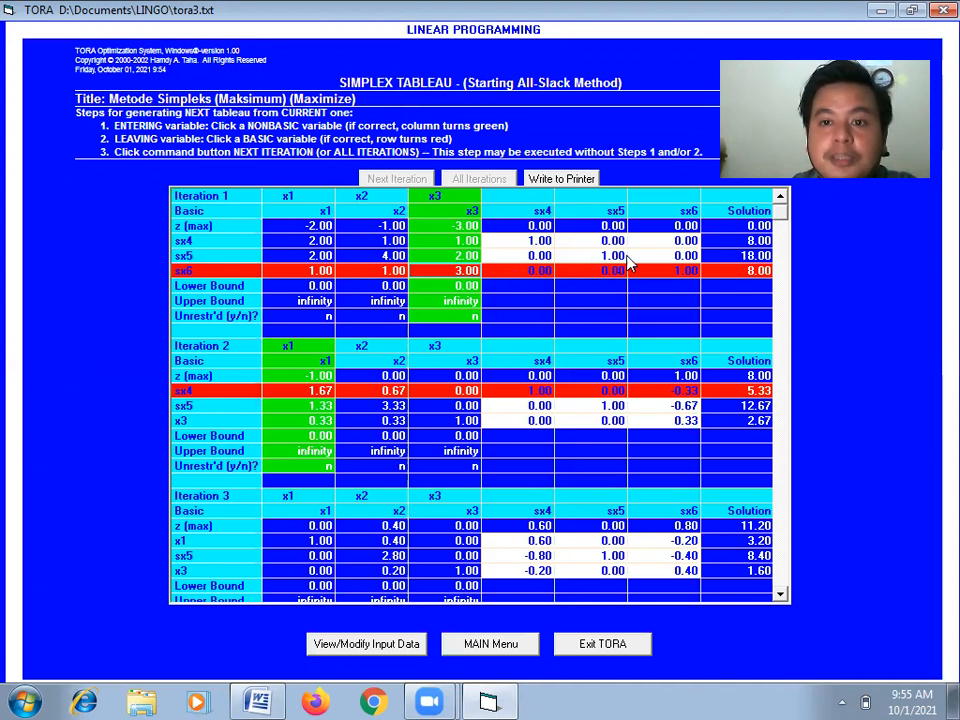
{"action": "left_click", "coordinate": [462, 230]}
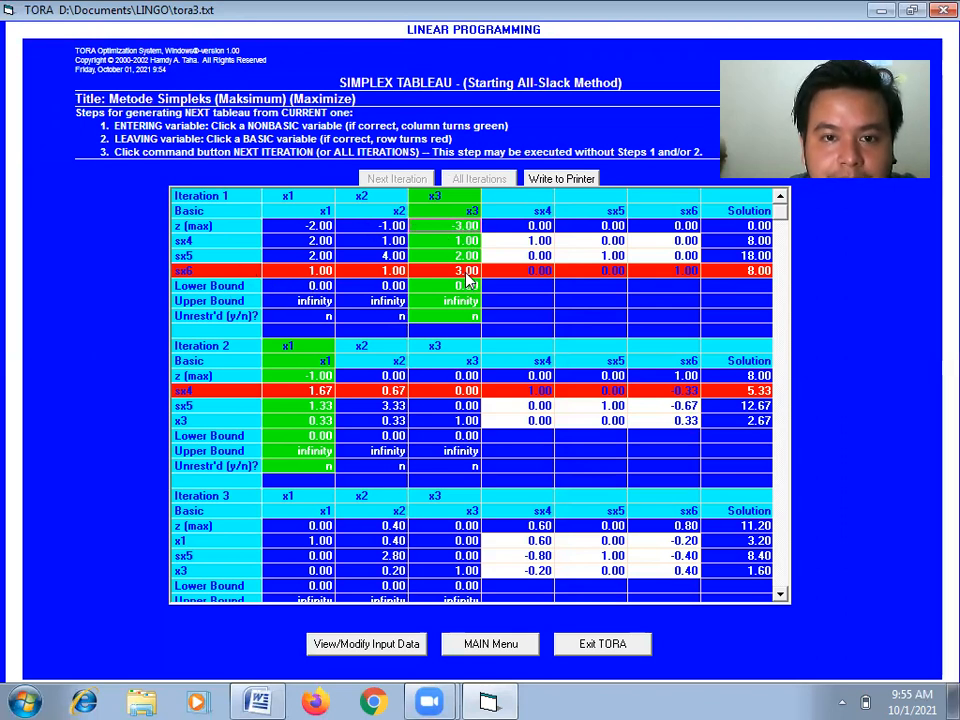
{"action": "left_click", "coordinate": [471, 212]}
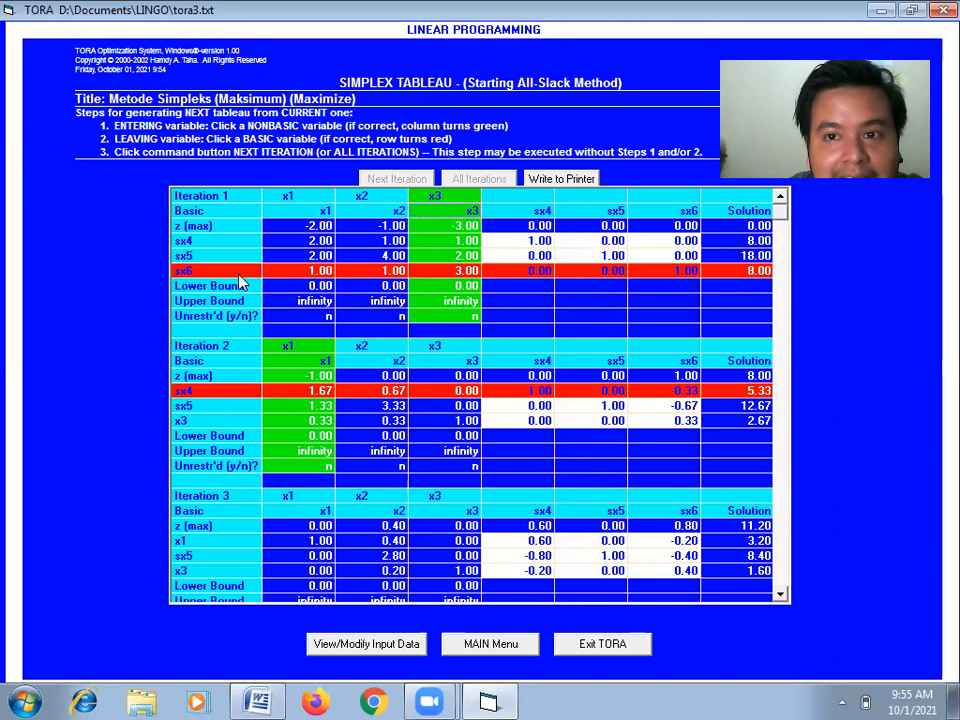
{"action": "left_click", "coordinate": [211, 426]}
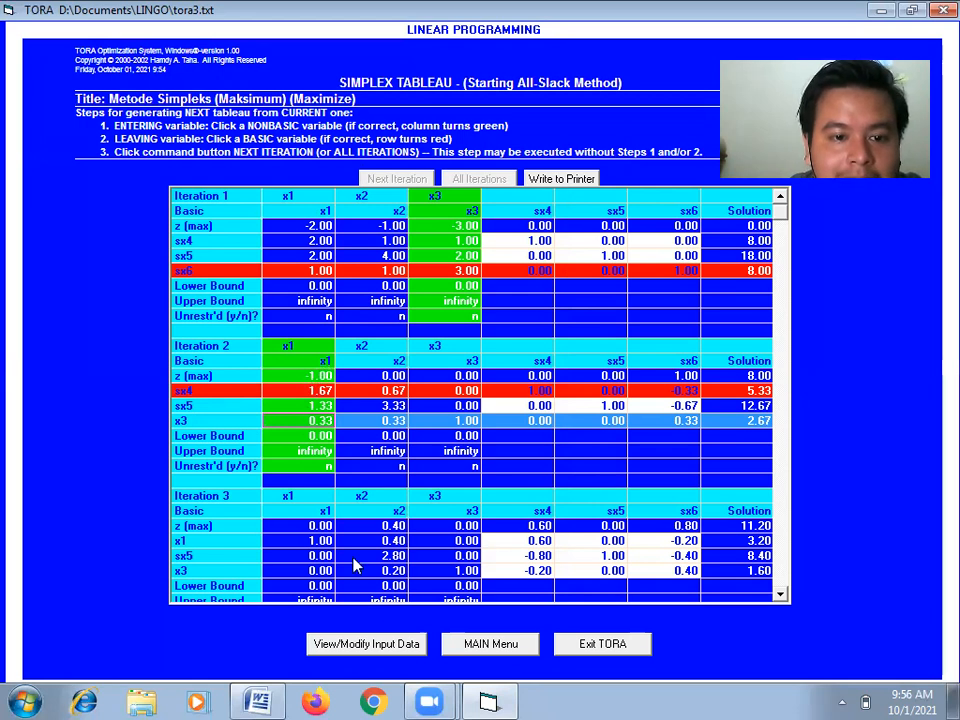
{"action": "left_click", "coordinate": [780, 593]}
{"action": "left_click", "coordinate": [780, 593]}
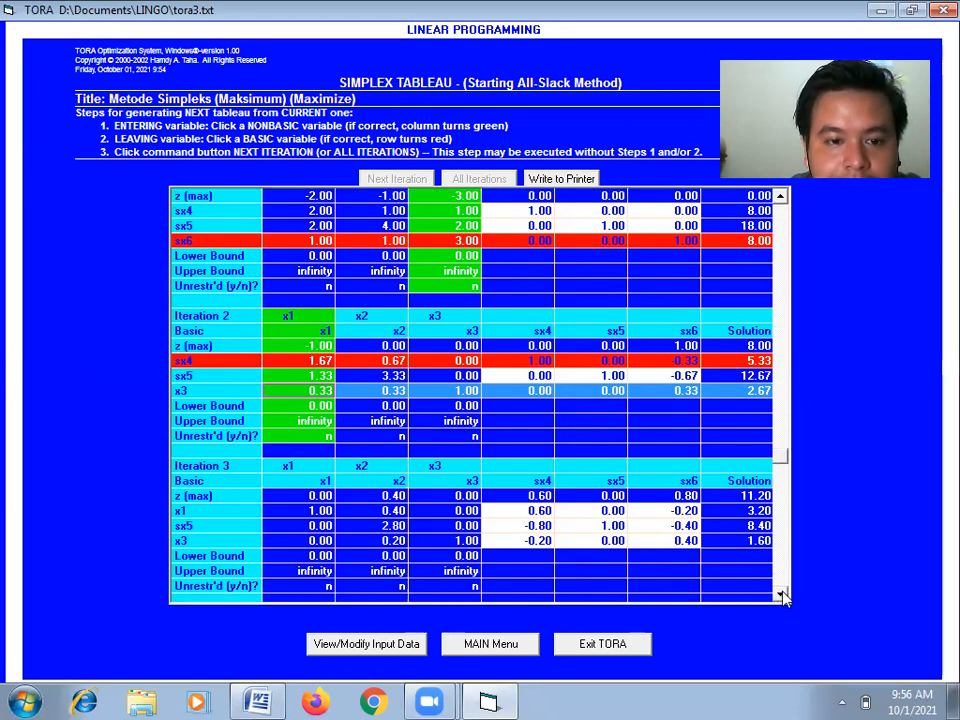
{"action": "left_click", "coordinate": [780, 593]}
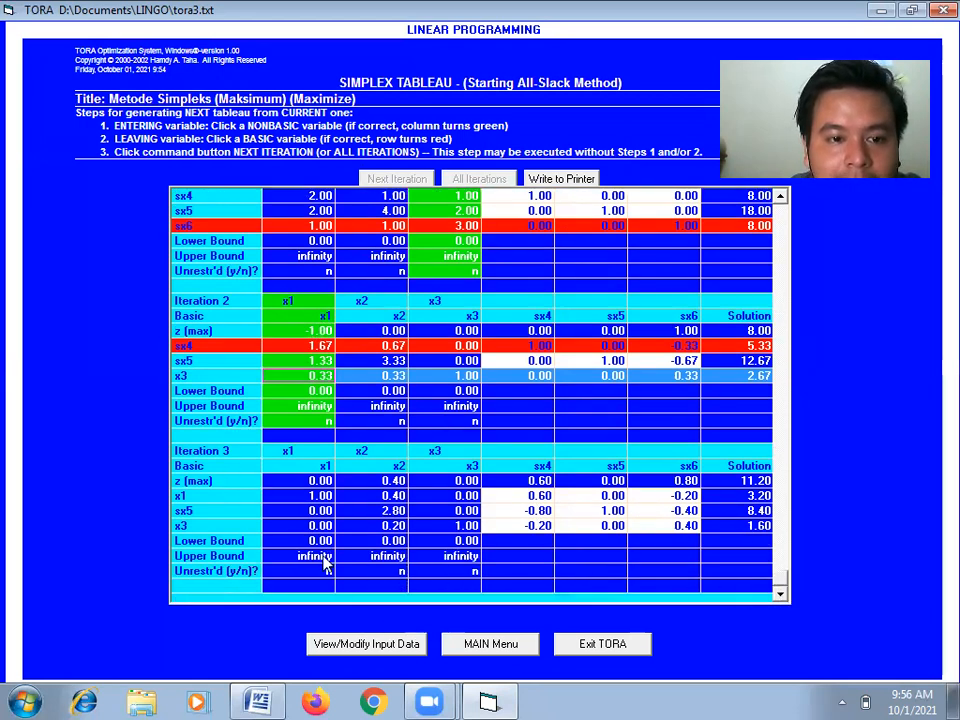
{"action": "left_click", "coordinate": [195, 500]}
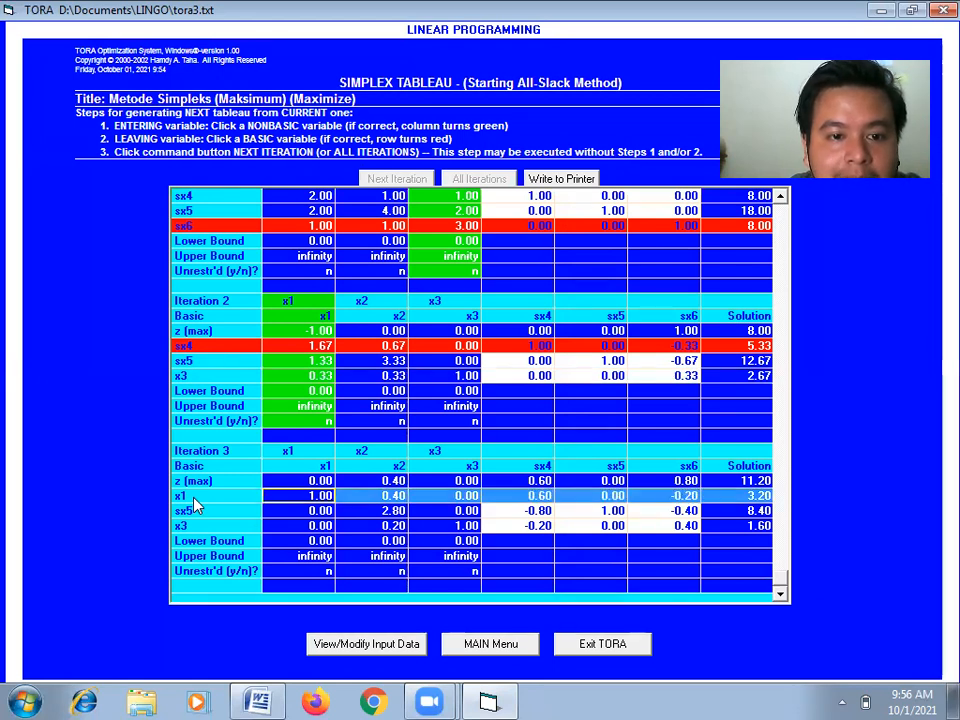